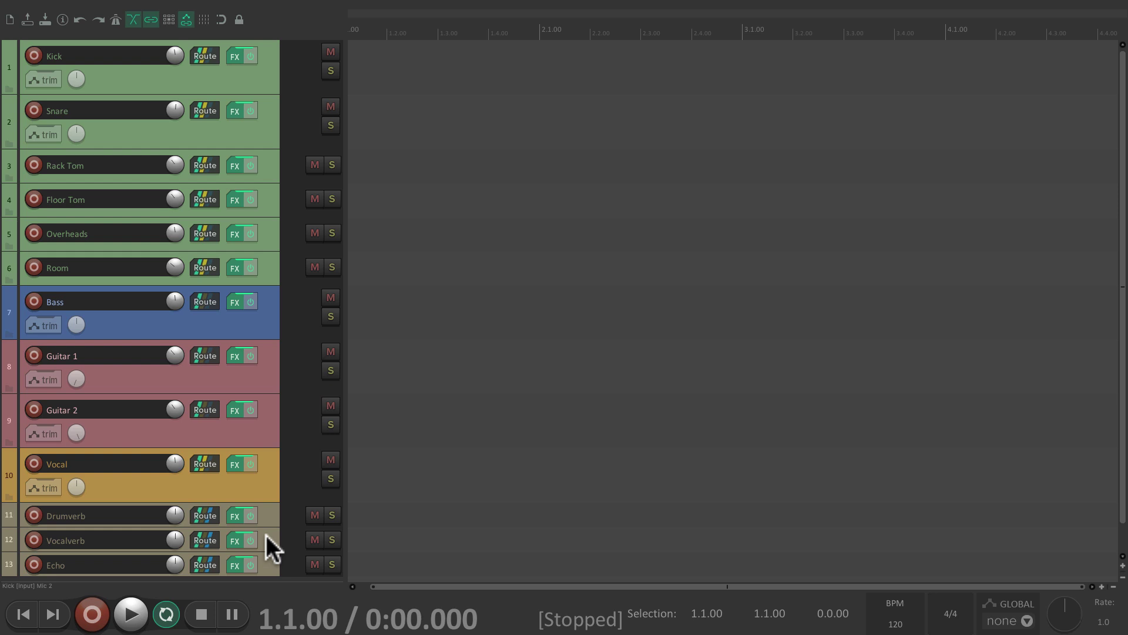
Toggle the Mixer open and closed with Ctrl+M to get back to the Kick–Guitar 2 track list
key("ctrl+m")
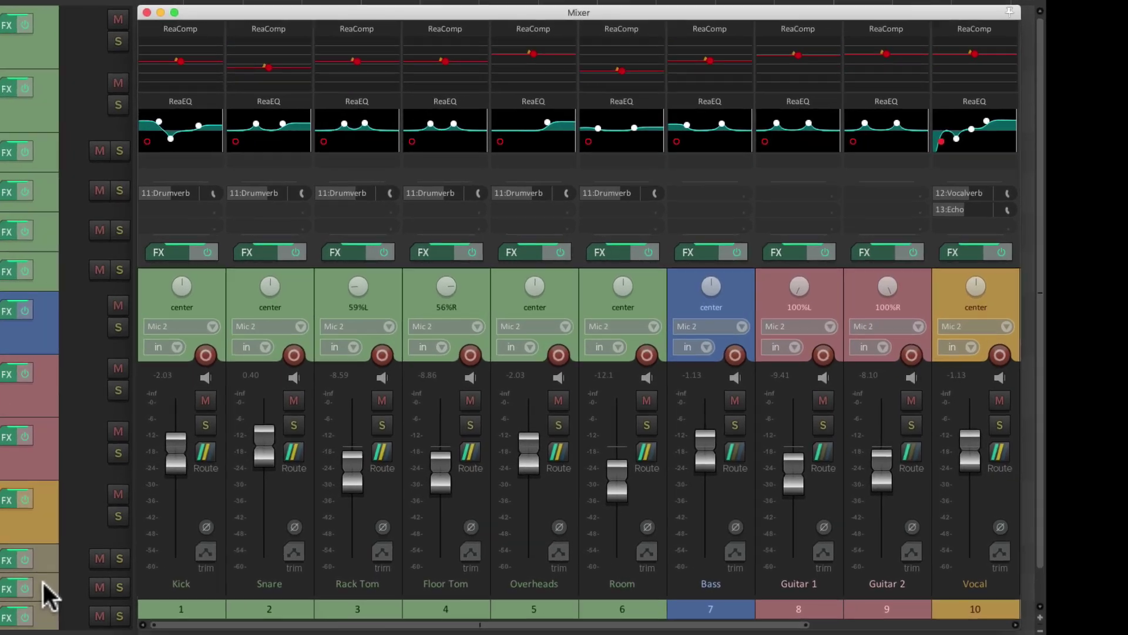
mouse_move(623, 70)
key("ctrl+m")
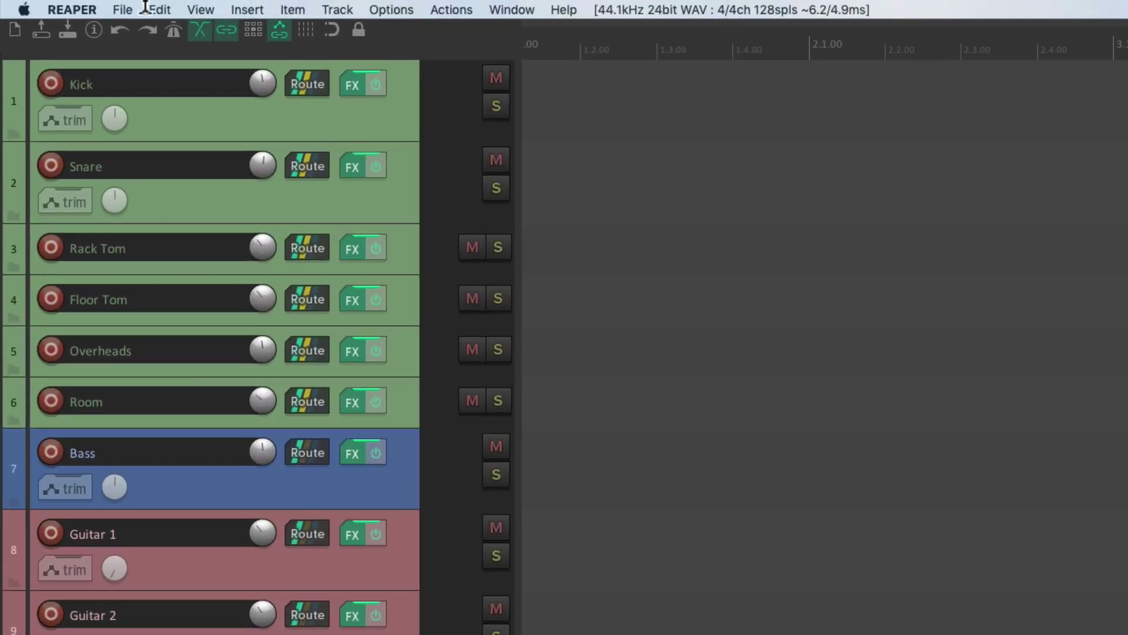
Name the new project template 'Live Band Recording Template' in the ProjectTemplates folder
left_click(80, 6)
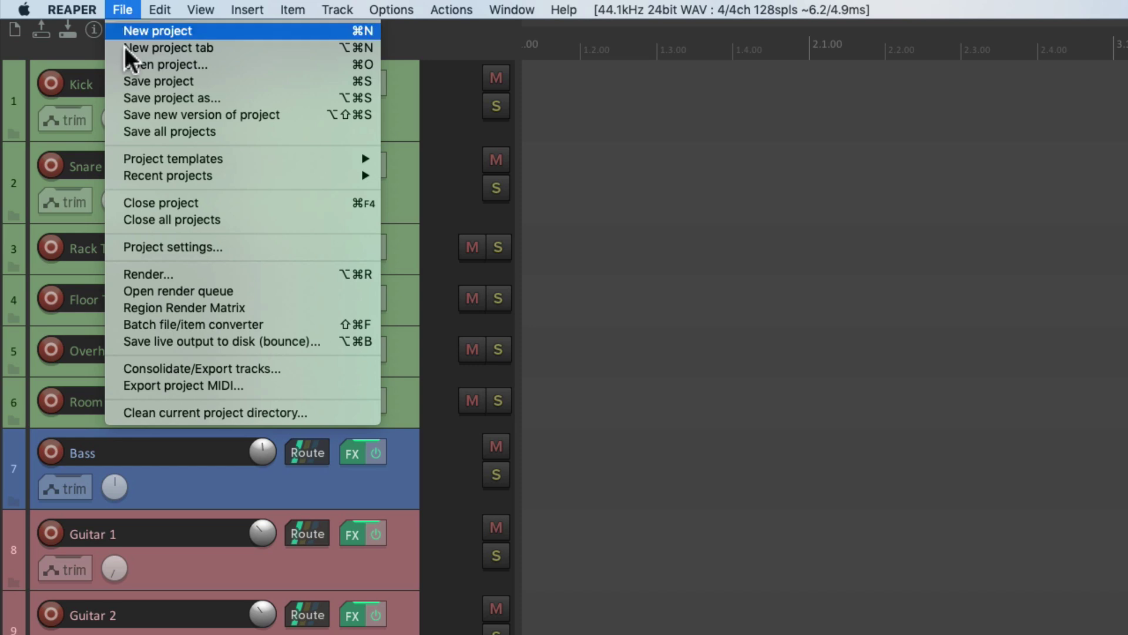
mouse_move(115, 160)
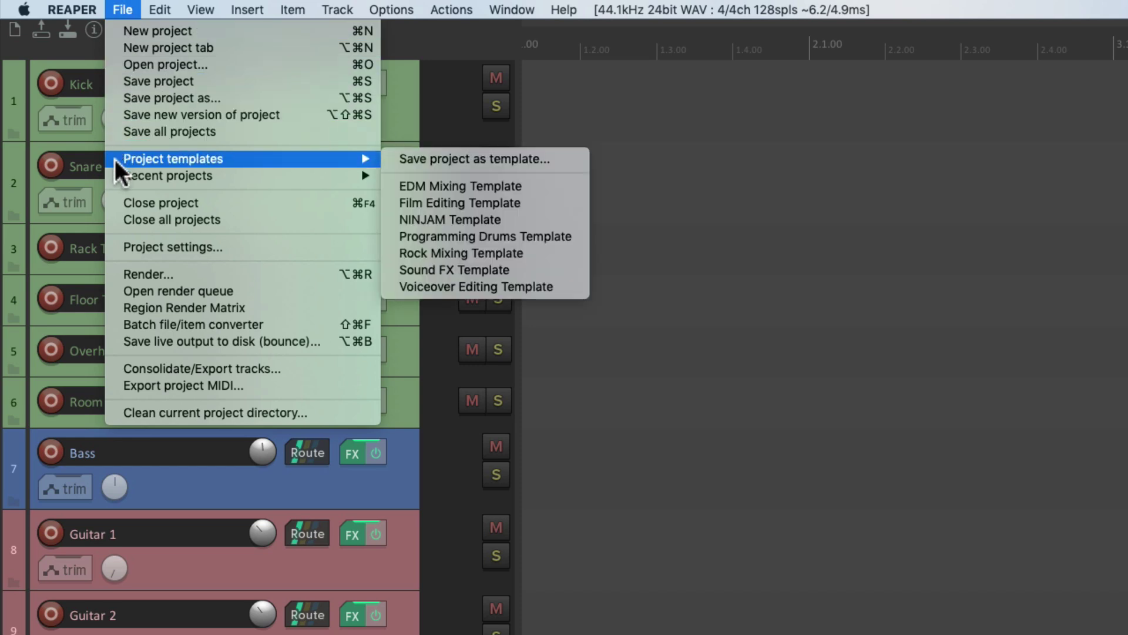
left_click(390, 161)
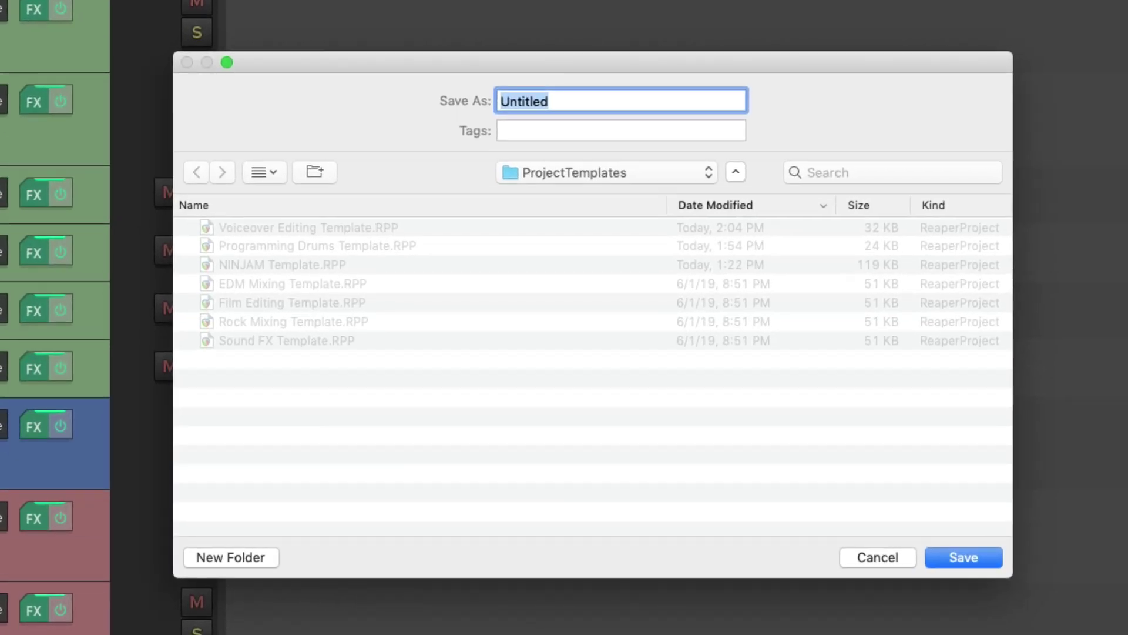
type("Live Band Recording Template")
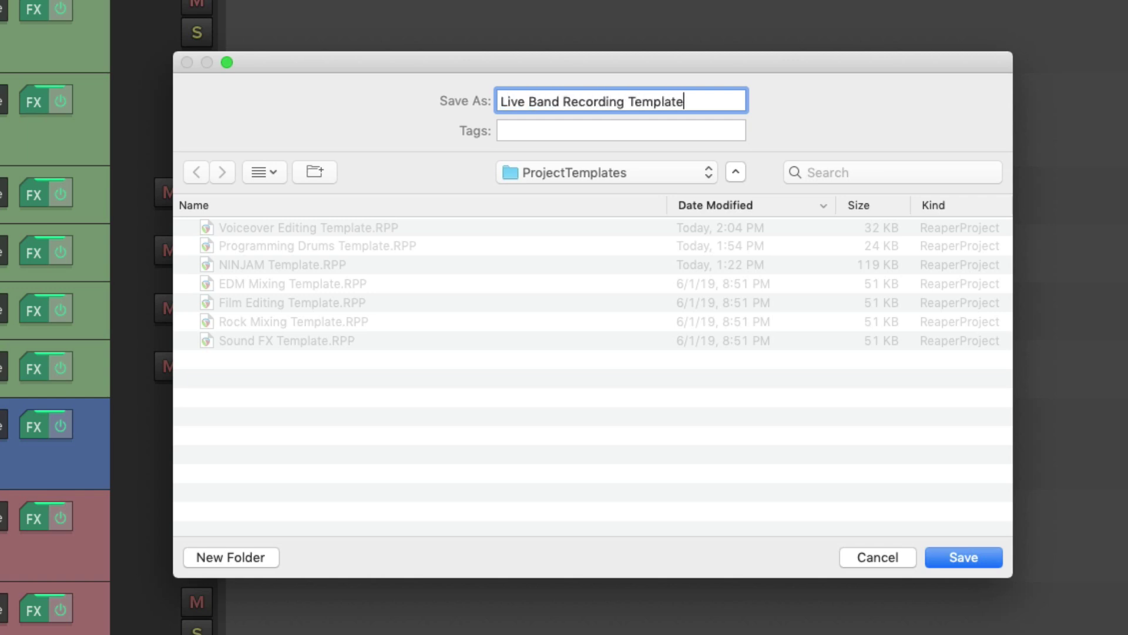
Confirm the template save, start a new project, and load Live Band Recording Template with its 13 tracks
key("Return")
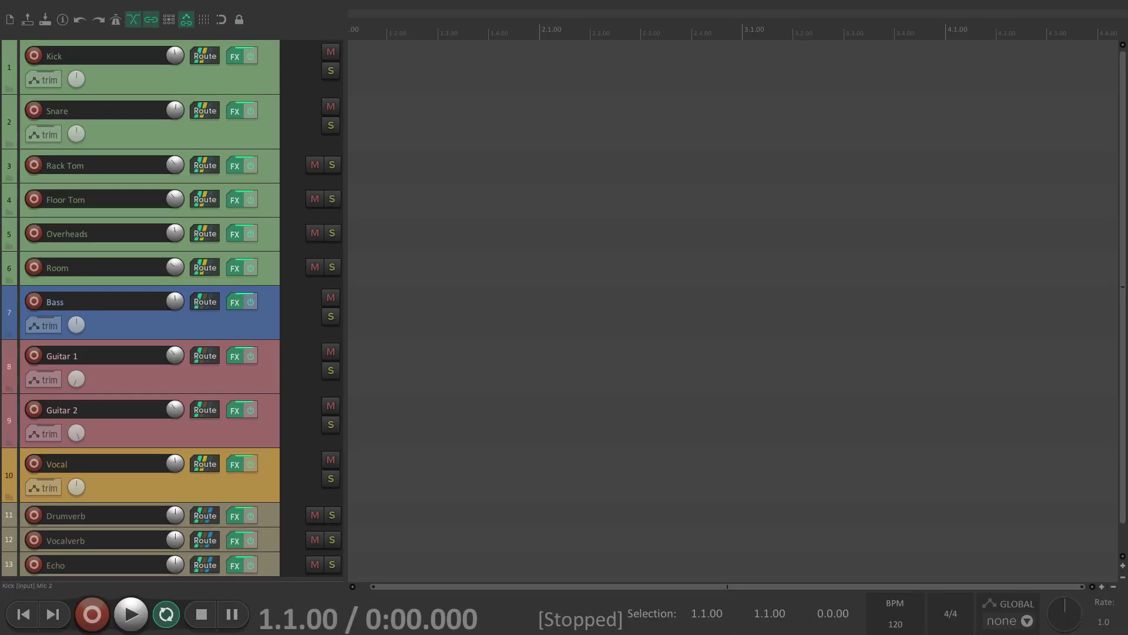
key("ctrl+n")
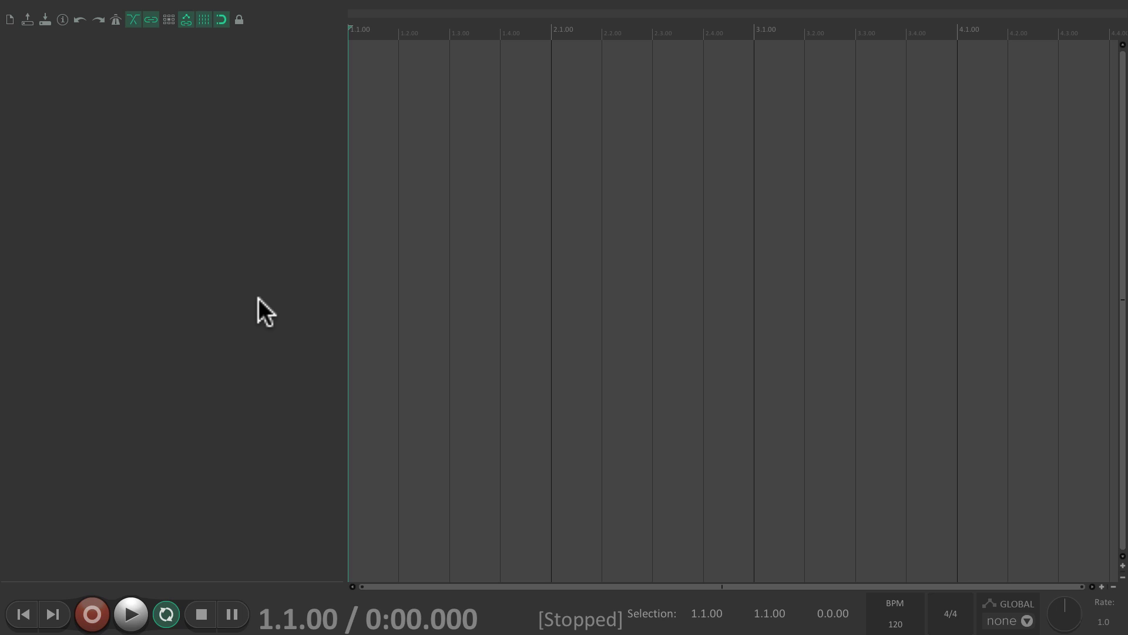
left_click(81, 6)
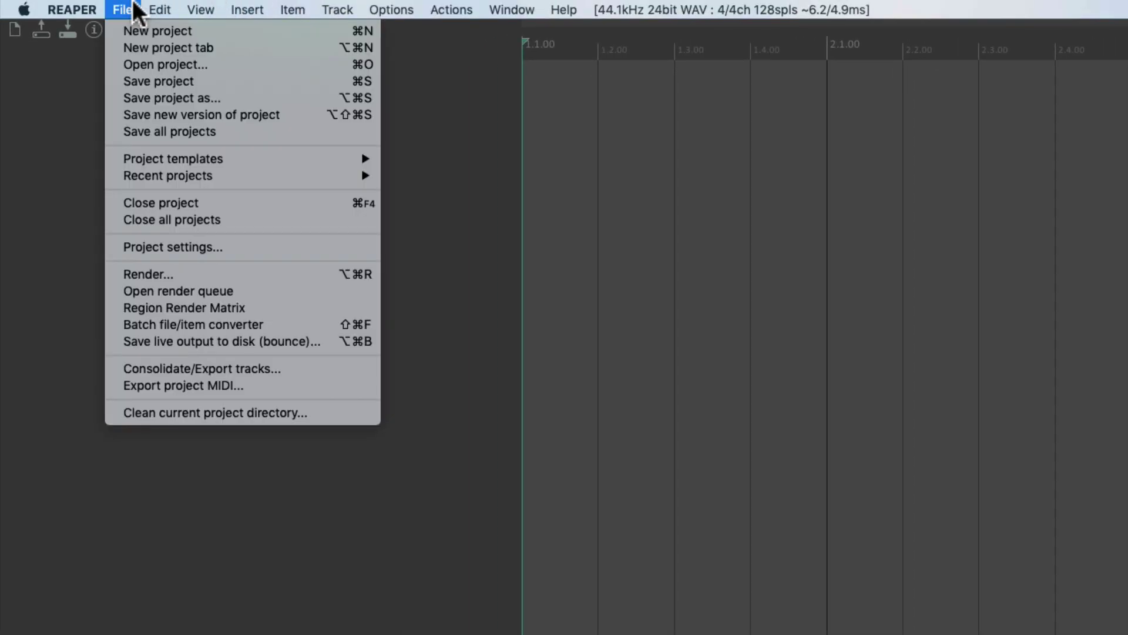
mouse_move(117, 161)
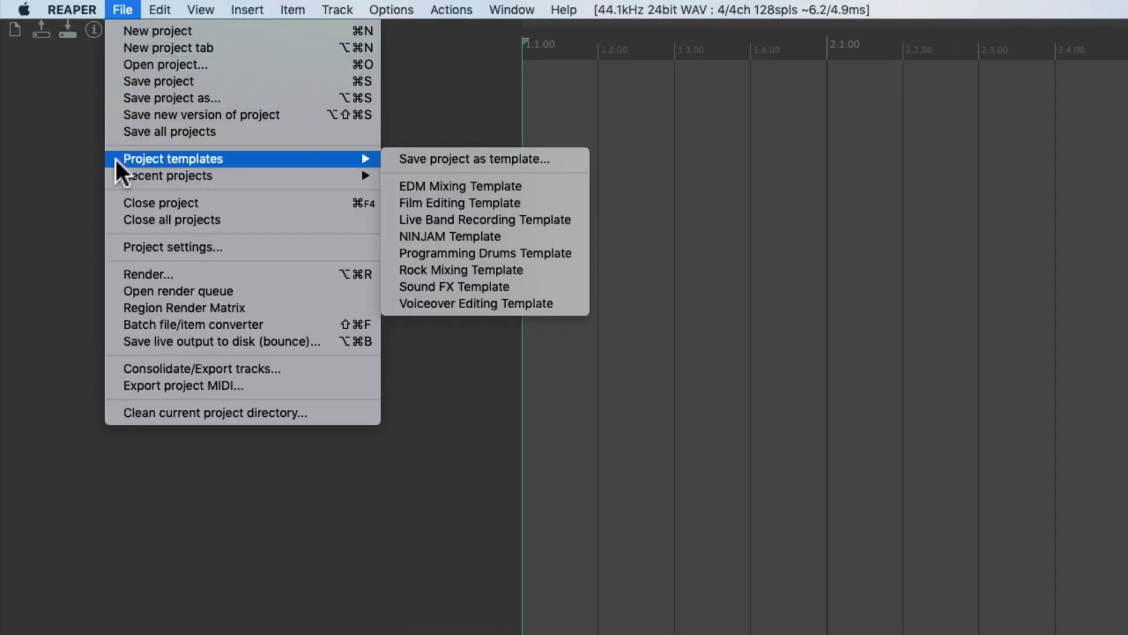
left_click(585, 218)
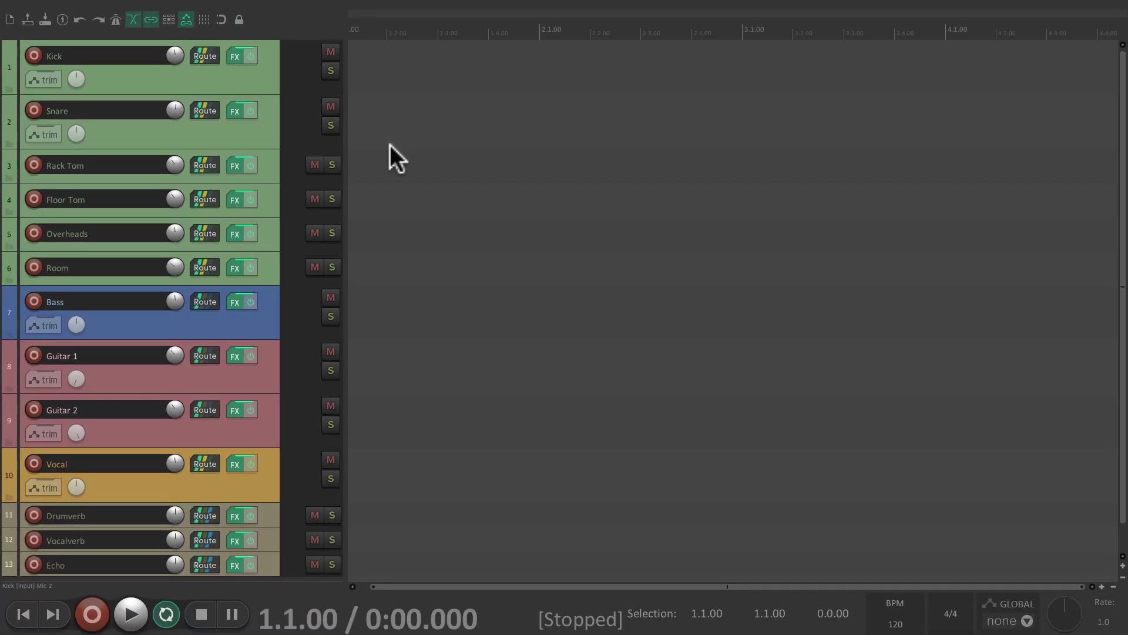
key("ctrl+m")
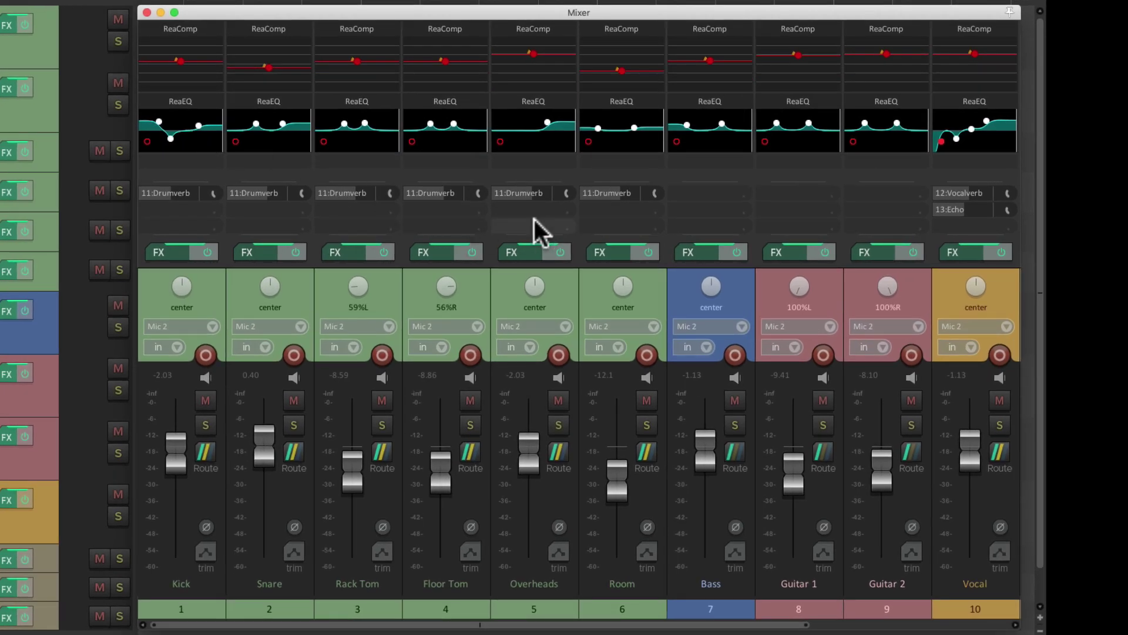
mouse_move(205, 355)
left_mouse_down()
mouse_move(875, 359)
mouse_move(955, 345)
left_mouse_up()
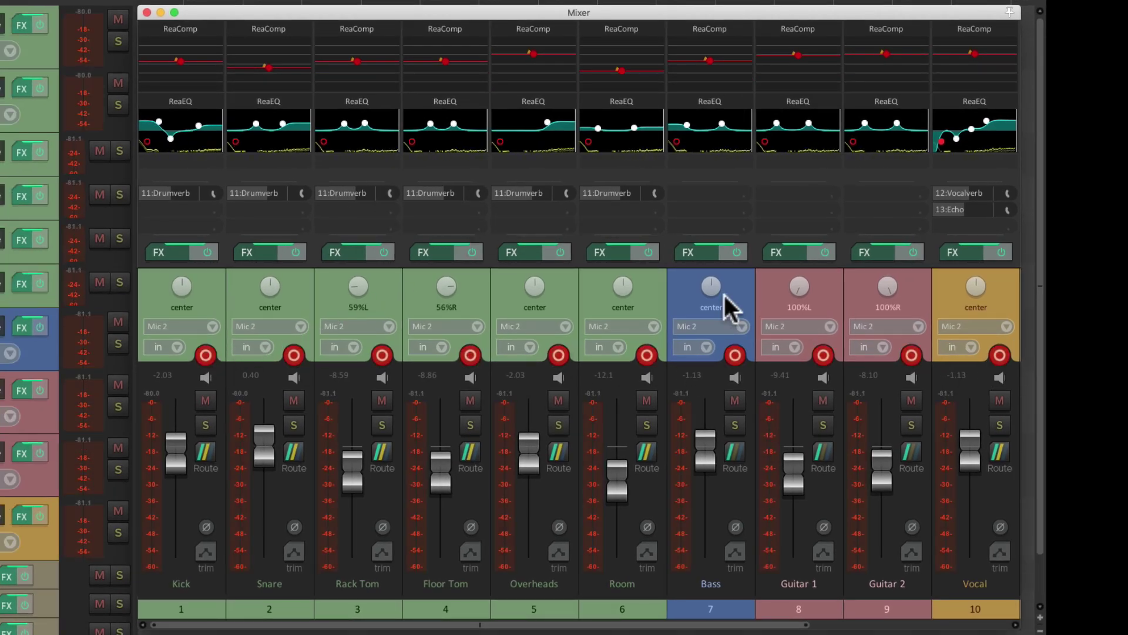
left_click(647, 355)
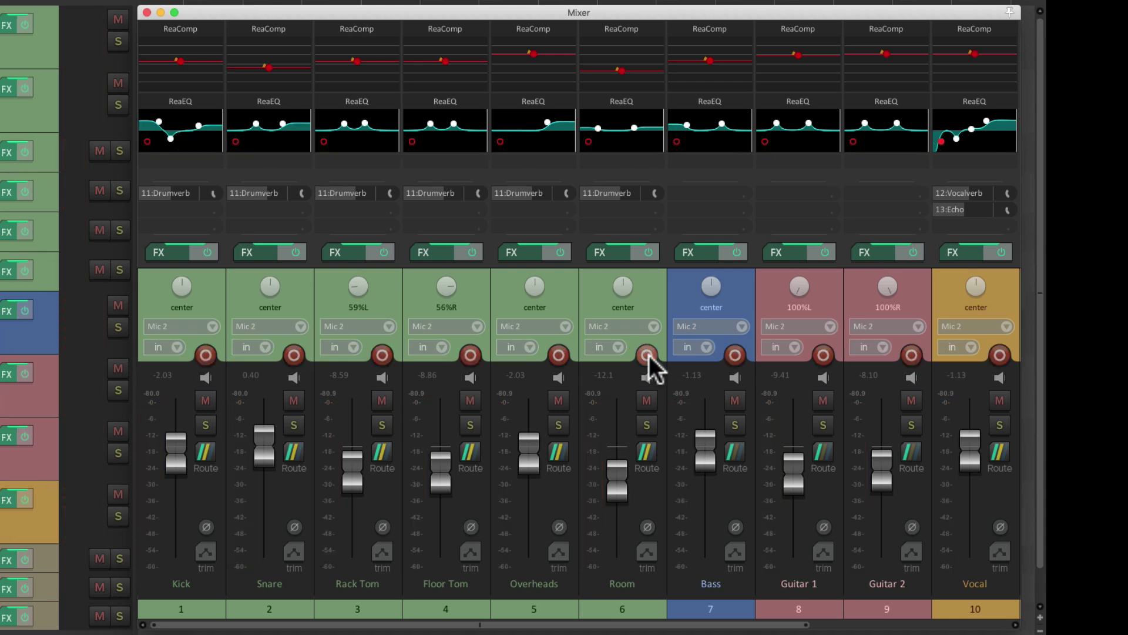
key("super+m")
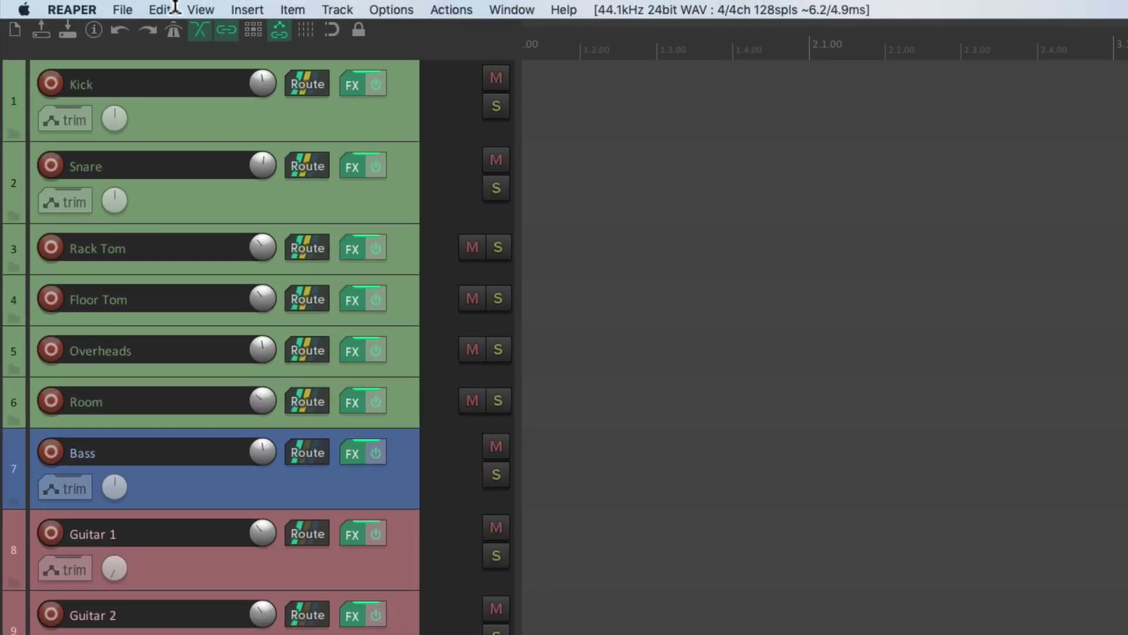
Save the project as 'Song A' in Songs, with its own subdirectory and all media copied
left_click(81, 6)
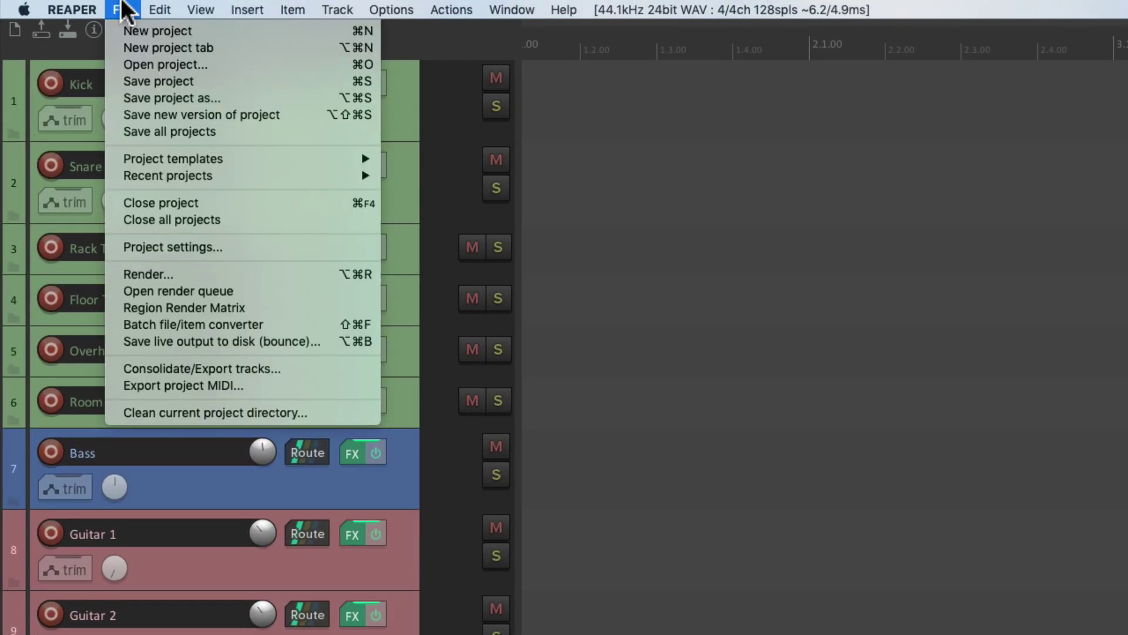
left_click(116, 100)
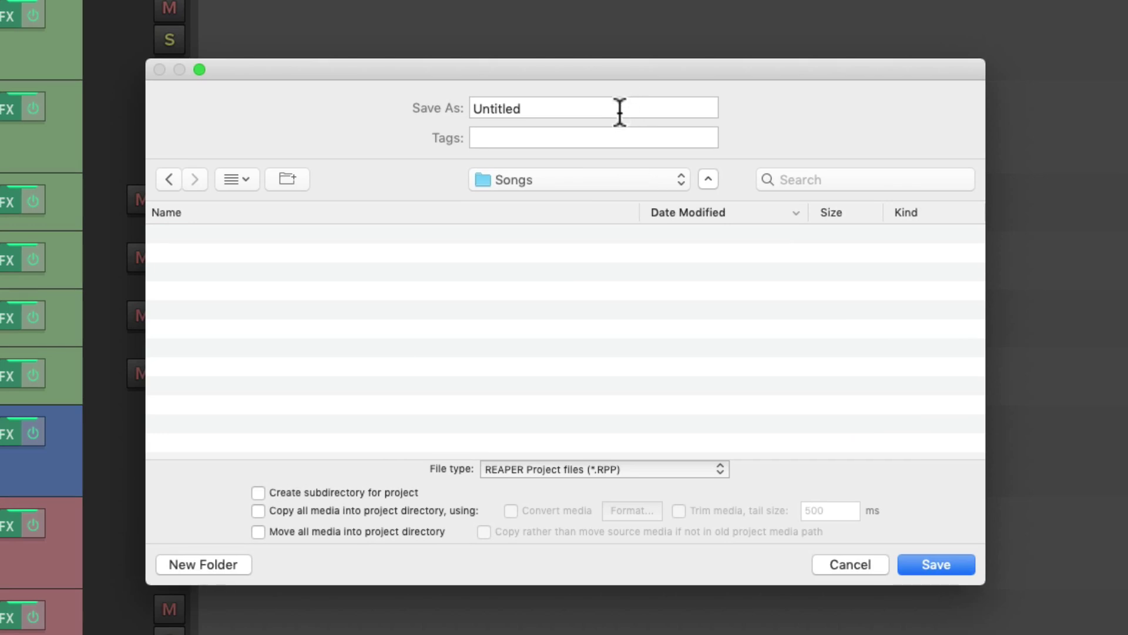
left_click(617, 111)
type("Song A")
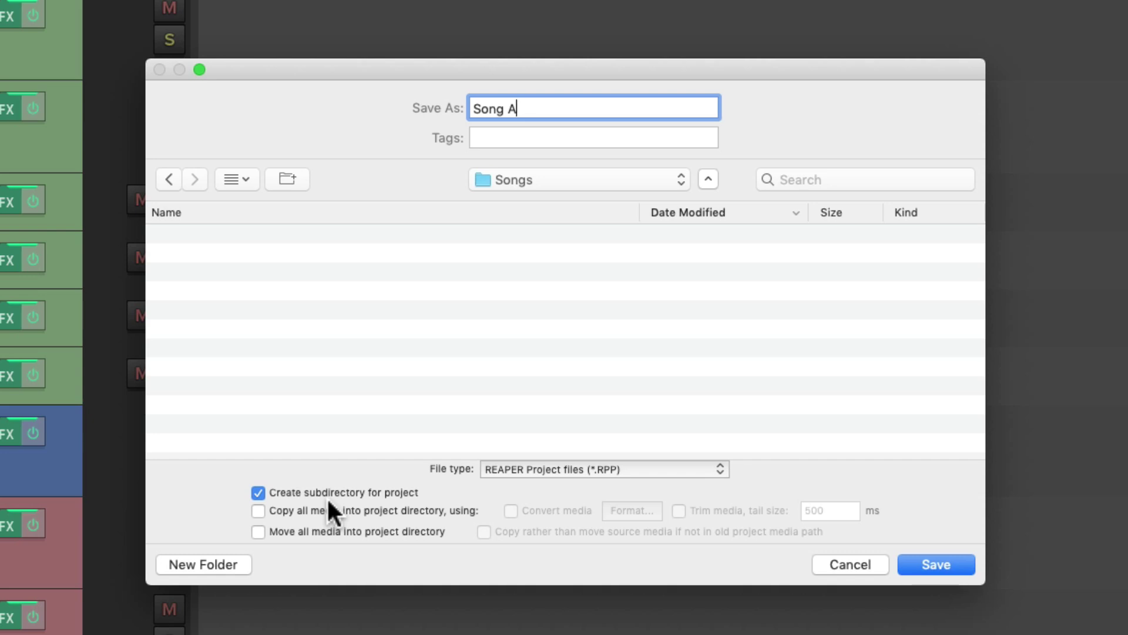
left_click(257, 510)
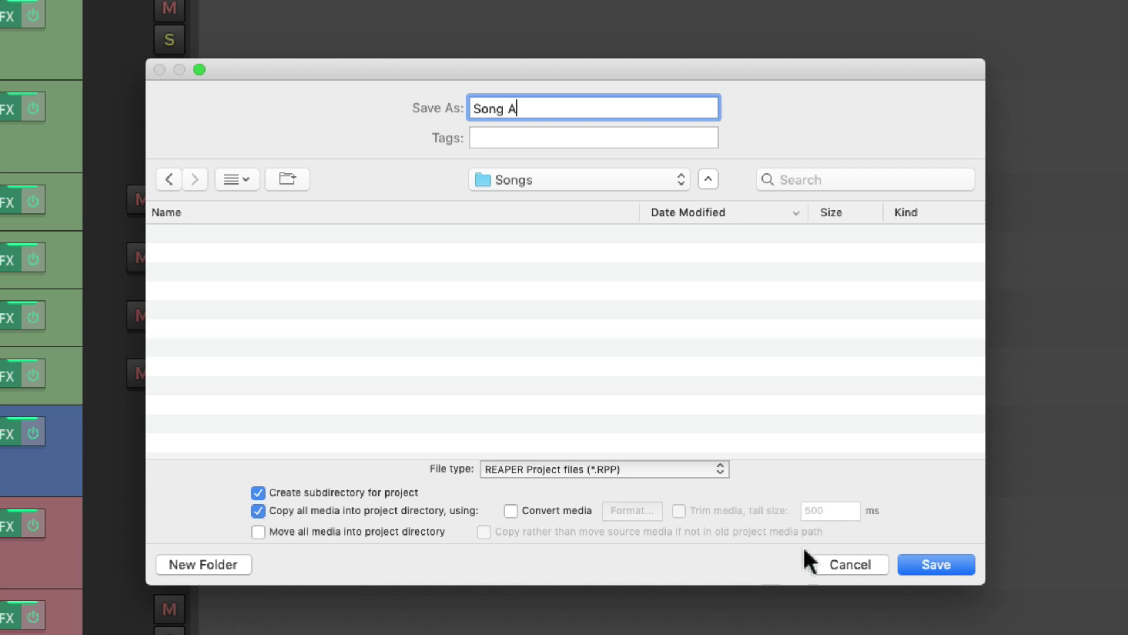
left_click(964, 564)
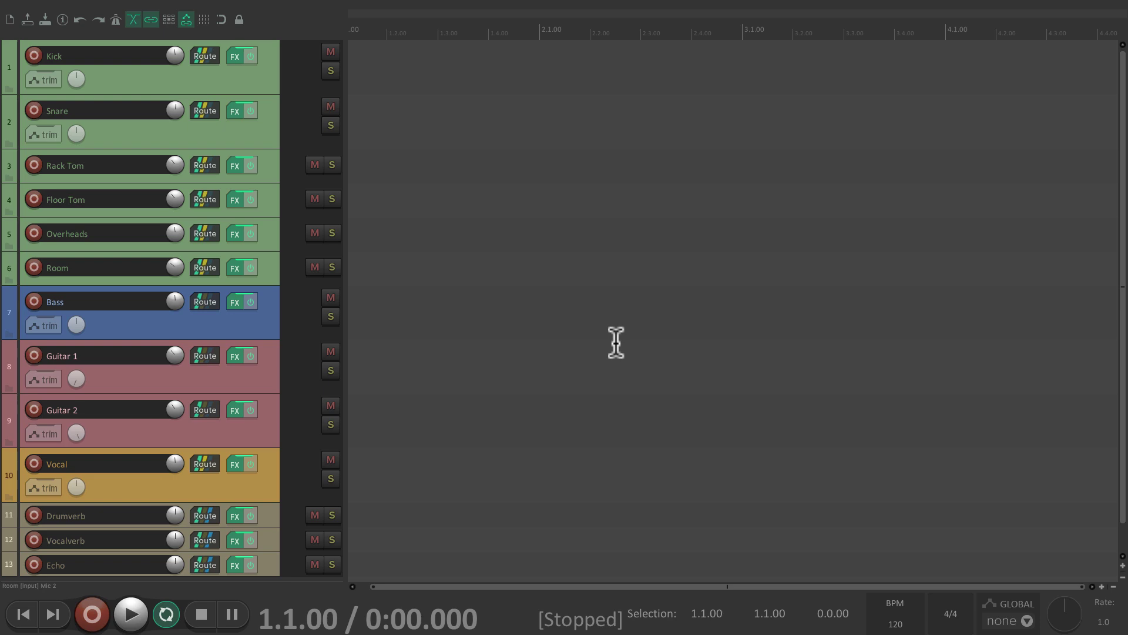
key("ctrl+m")
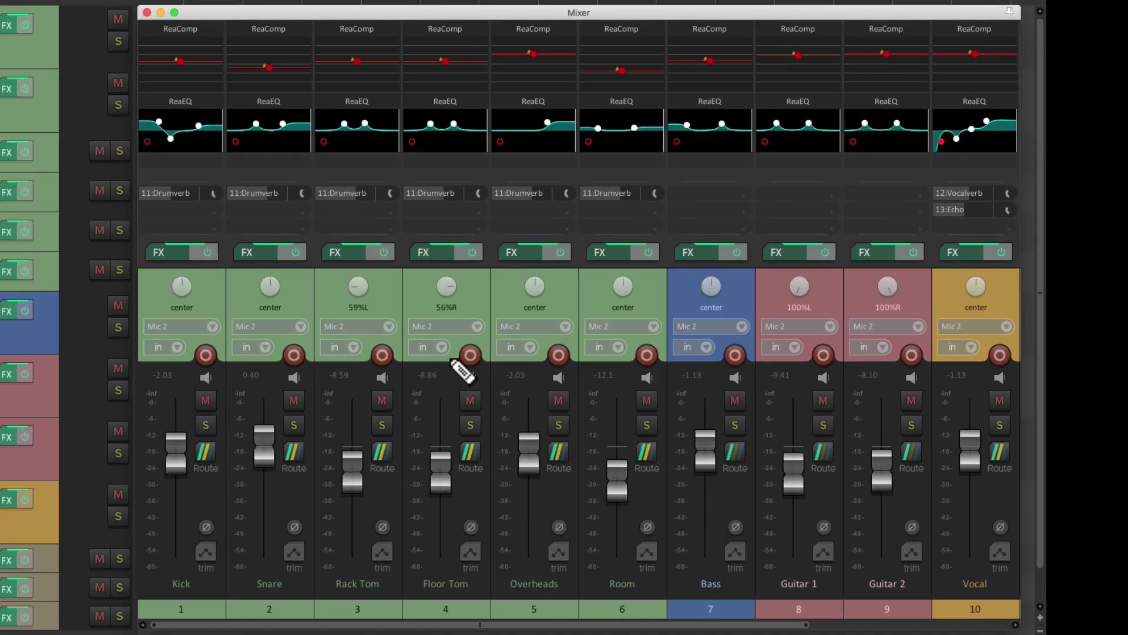
mouse_move(200, 356)
left_mouse_down()
mouse_move(992, 355)
mouse_move(1018, 355)
left_mouse_up()
left_click(645, 356, "ctrl")
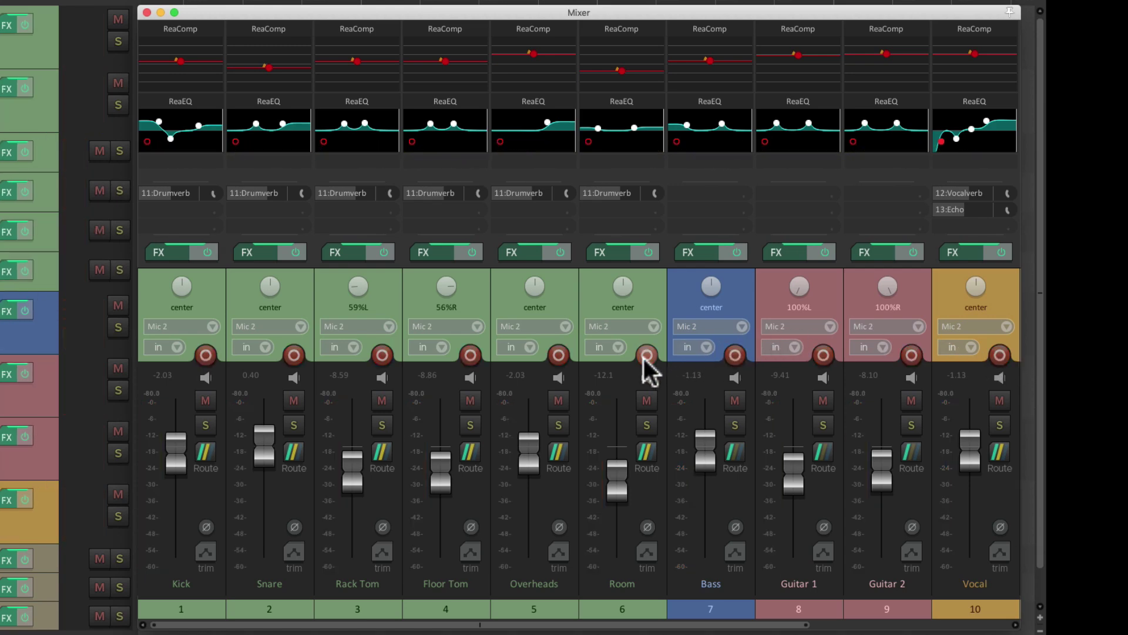
key("ctrl+m")
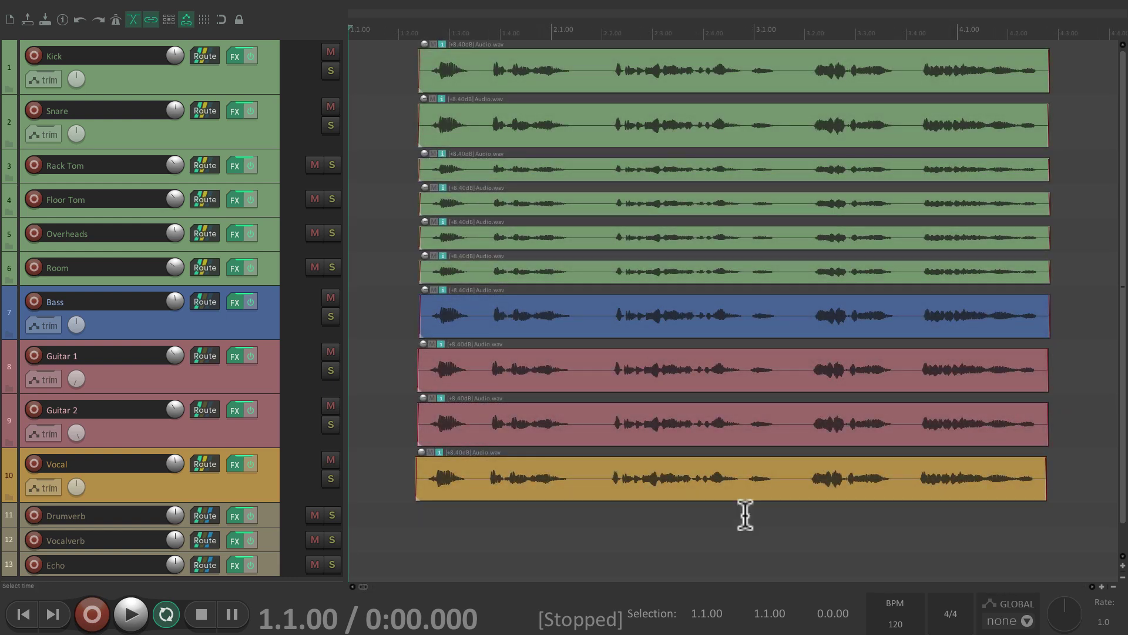
left_click_drag(476, 61, 898, 470)
key("Delete")
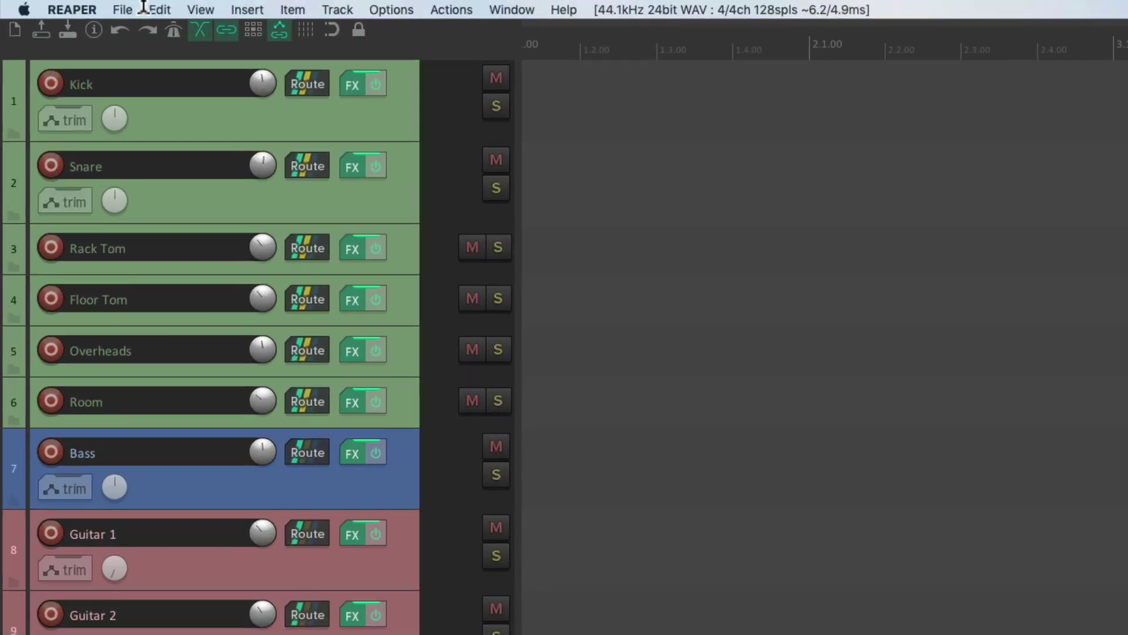
Show the Project templates list of eight templates, including Live Band Recording Template and EDM Mixing
left_click(82, 7)
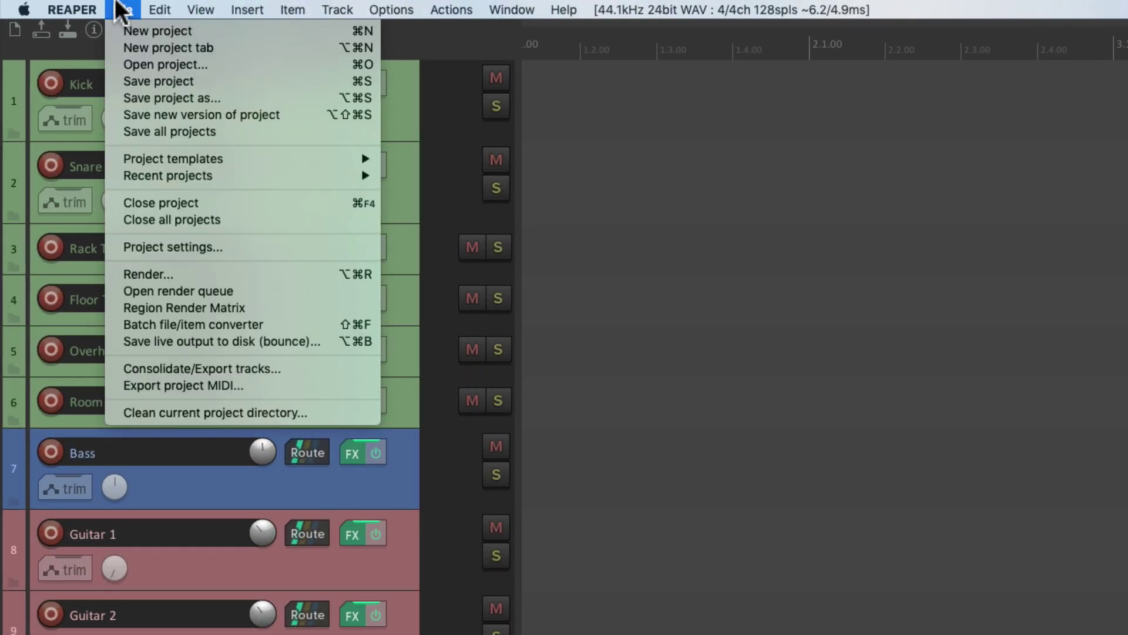
mouse_move(119, 157)
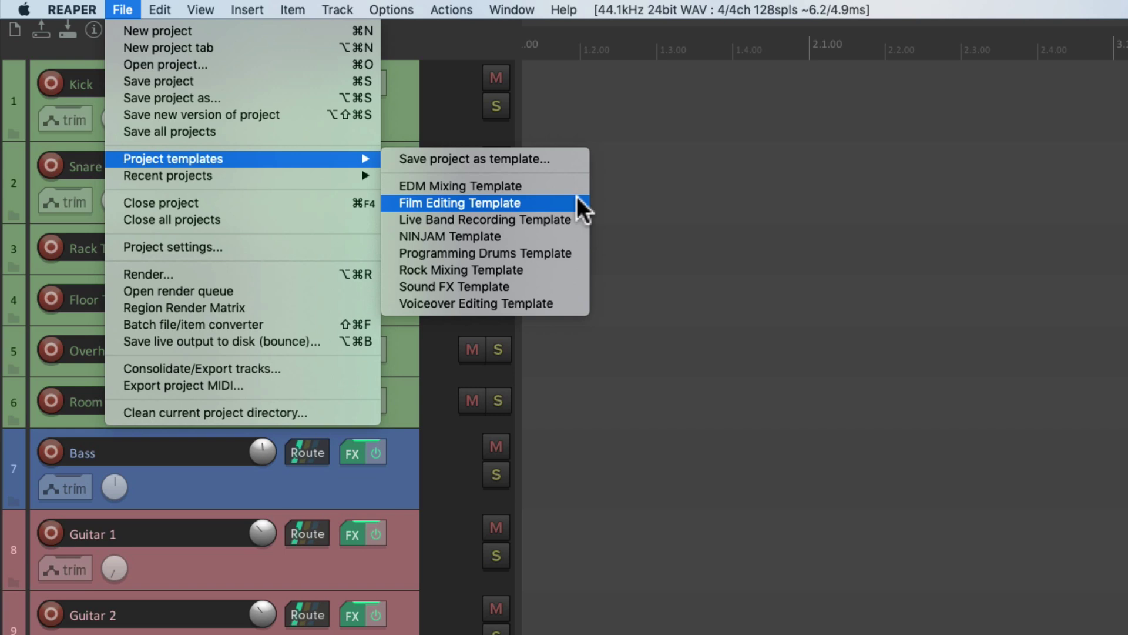
left_click(562, 236)
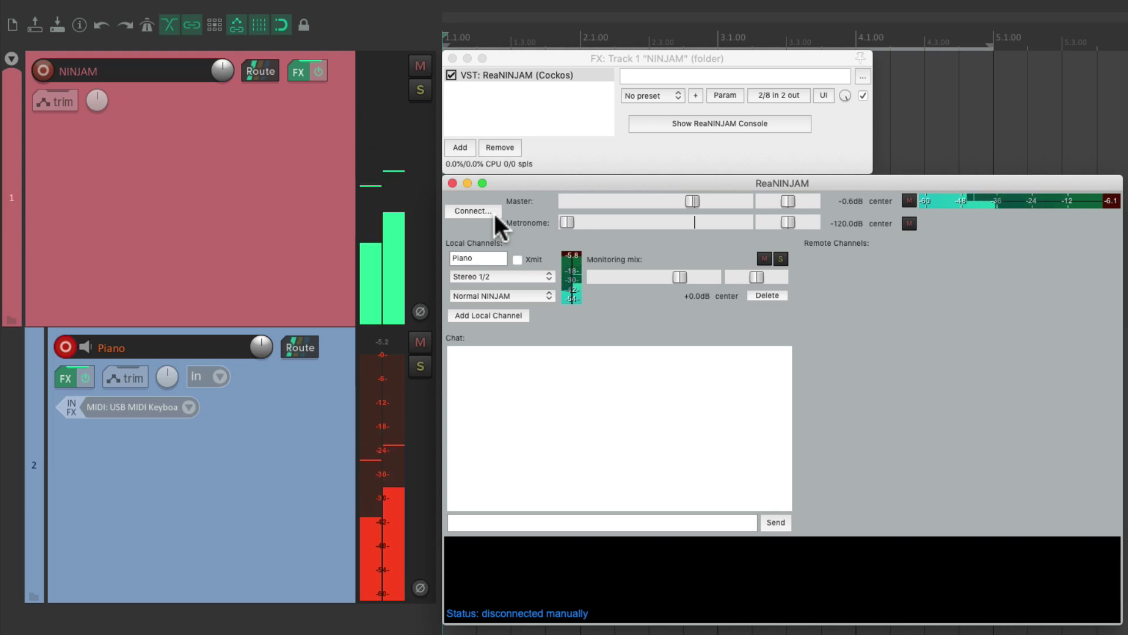
mouse_move(76, 6)
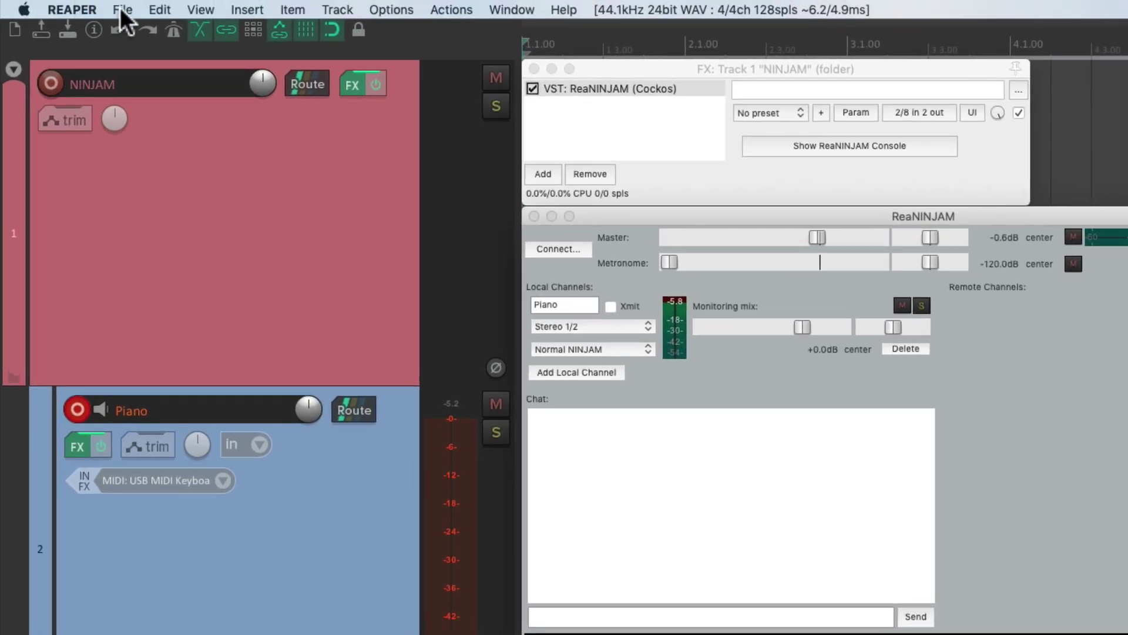
Load the Programming Drums Template: a Drum Kit folder with Kick, Snare, Hi Hat, Toms, Cymbals
left_click(121, 9)
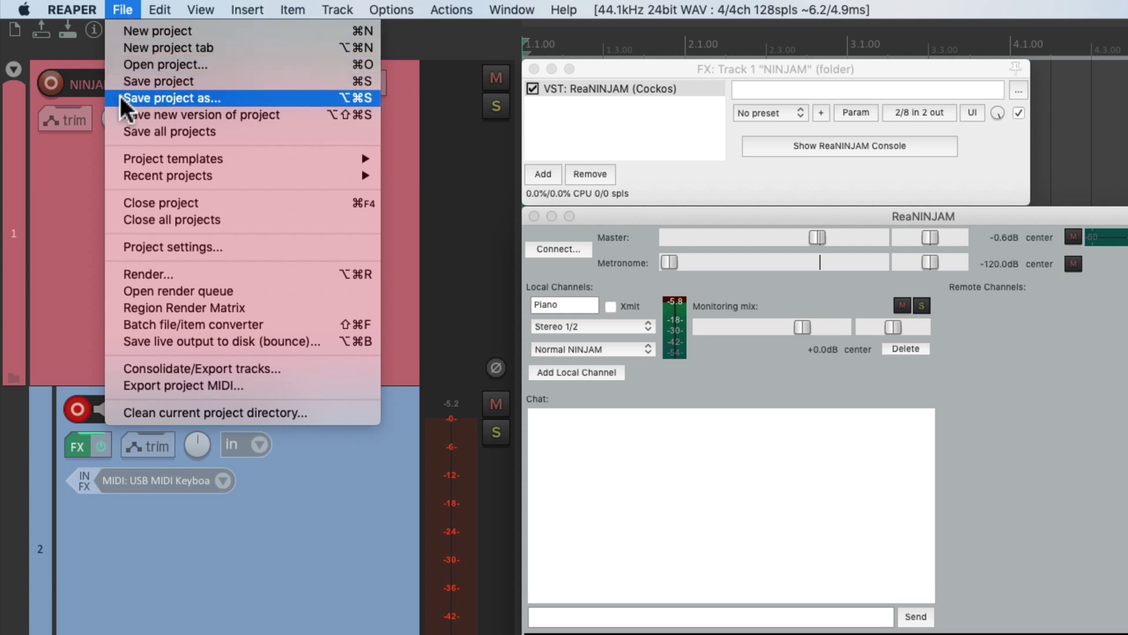
mouse_move(121, 158)
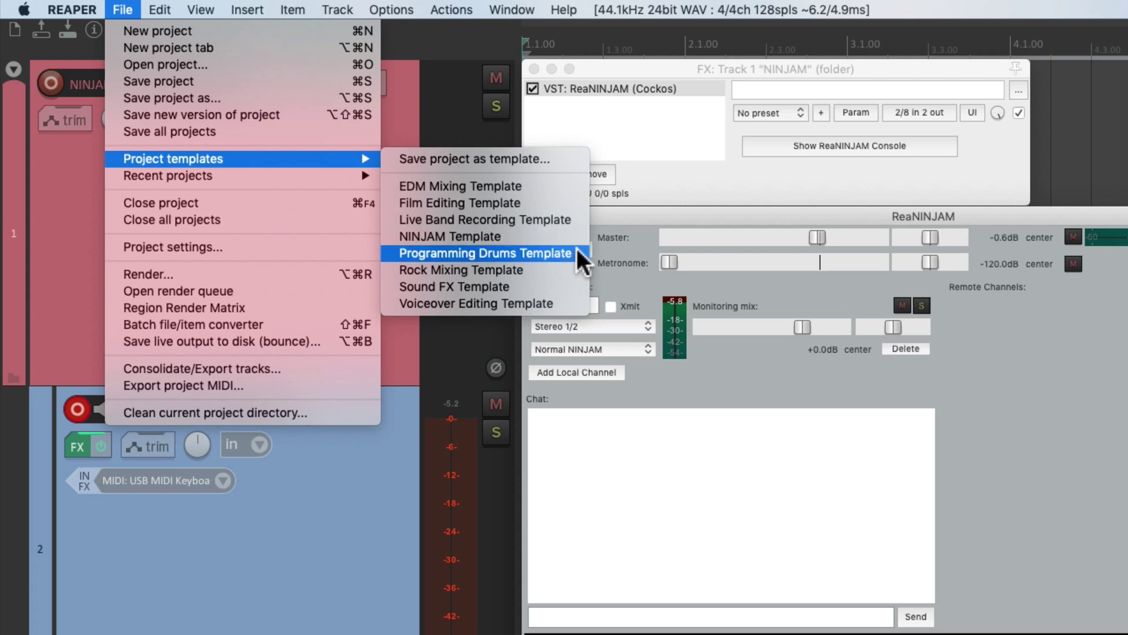
left_click(529, 254)
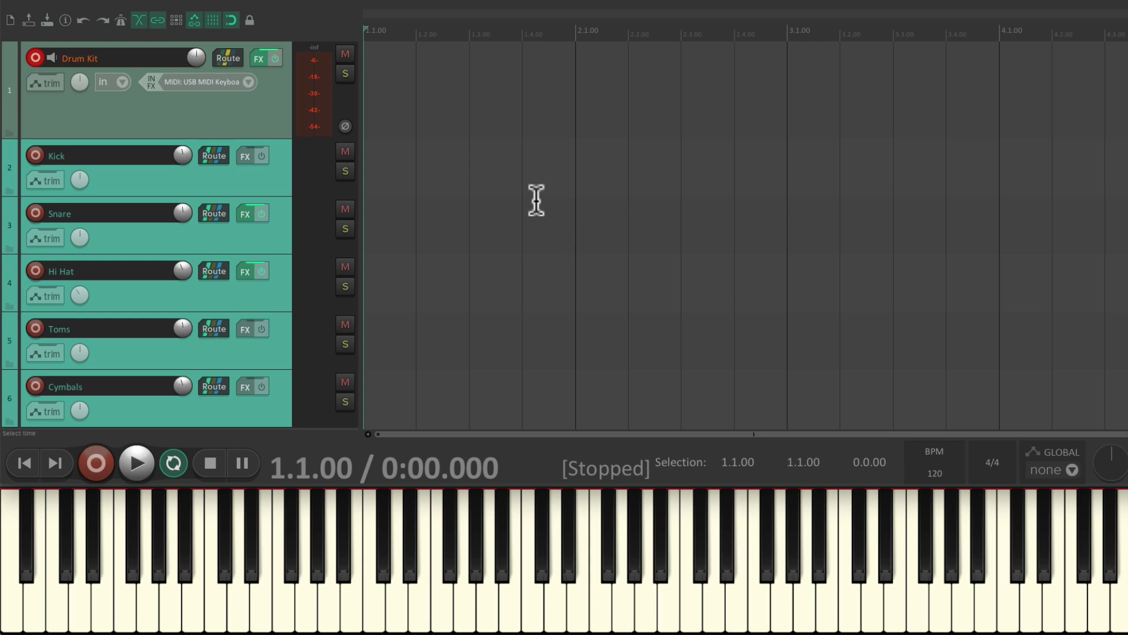
left_click(258, 59)
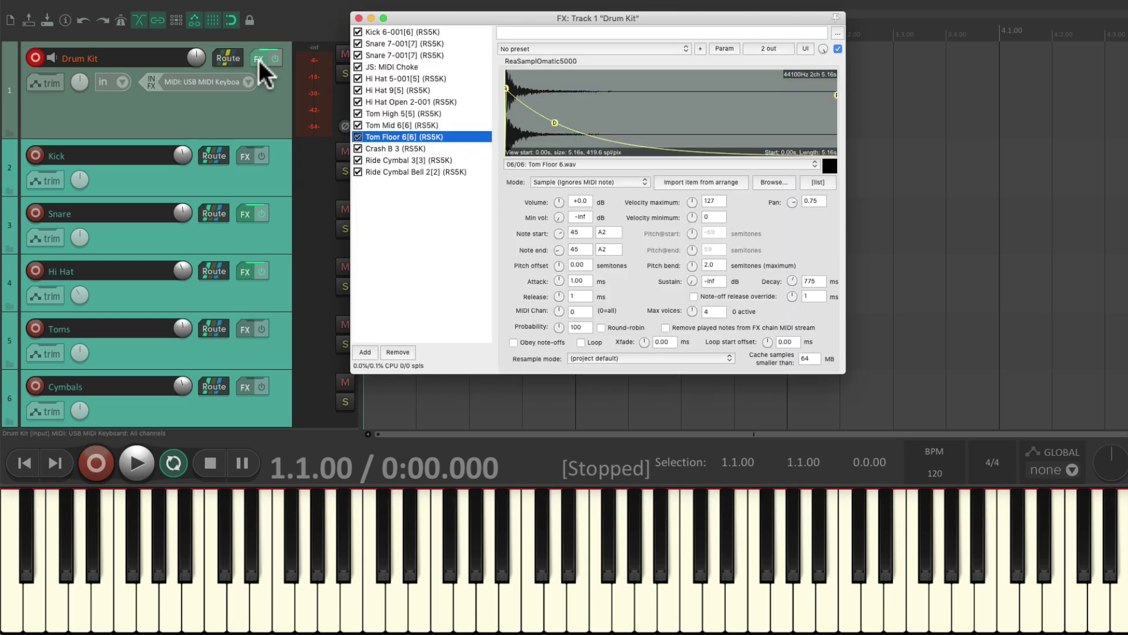
left_click(457, 43)
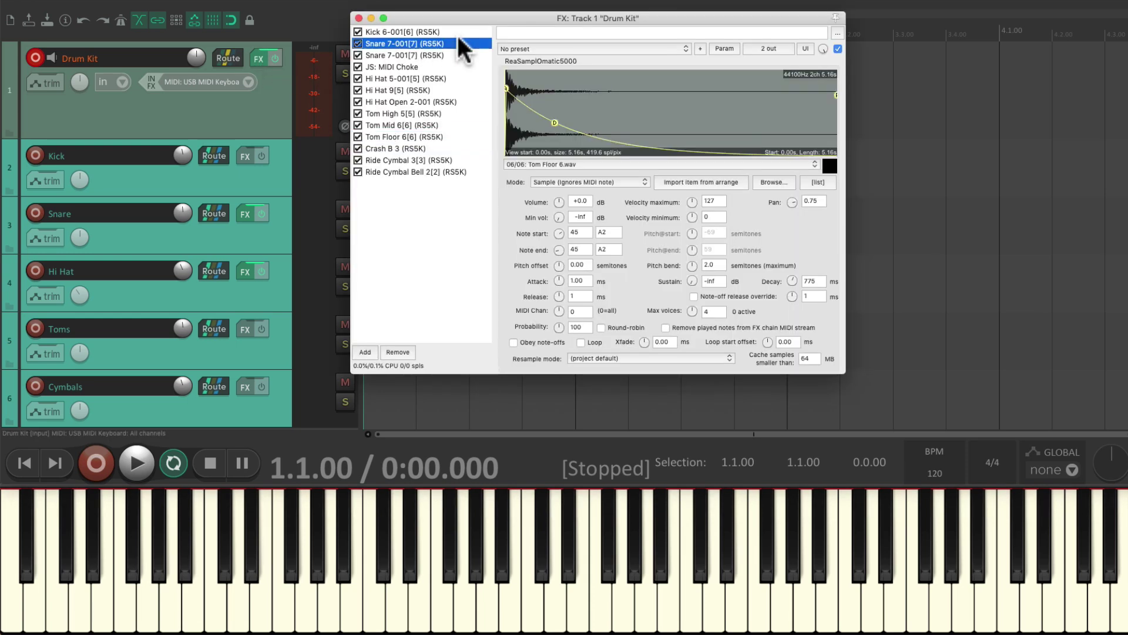
left_click(456, 88)
left_click(458, 136)
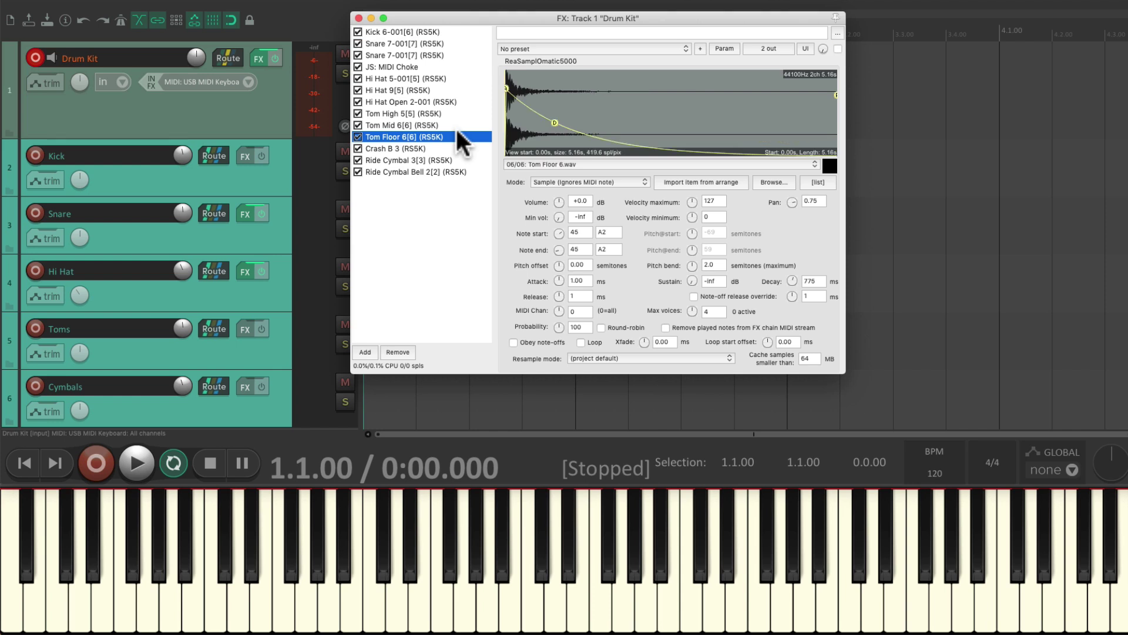
left_click(359, 18)
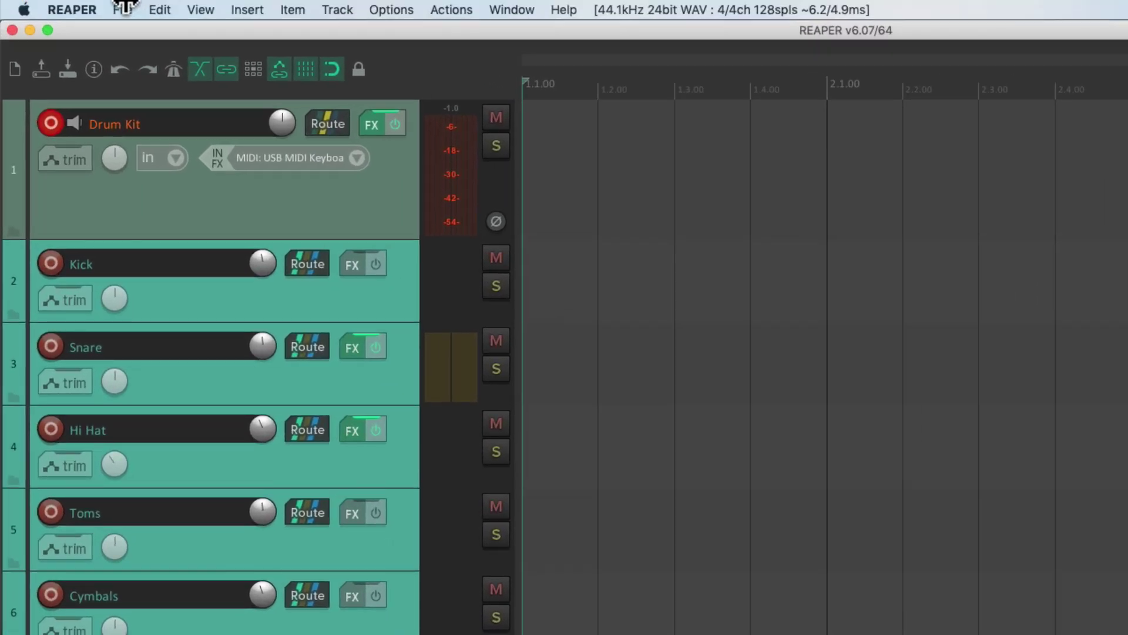
Load the Voiceover Editing Template, giving one Voiceover (+4db) track on Mic 1 input
left_click(123, 10)
mouse_move(120, 156)
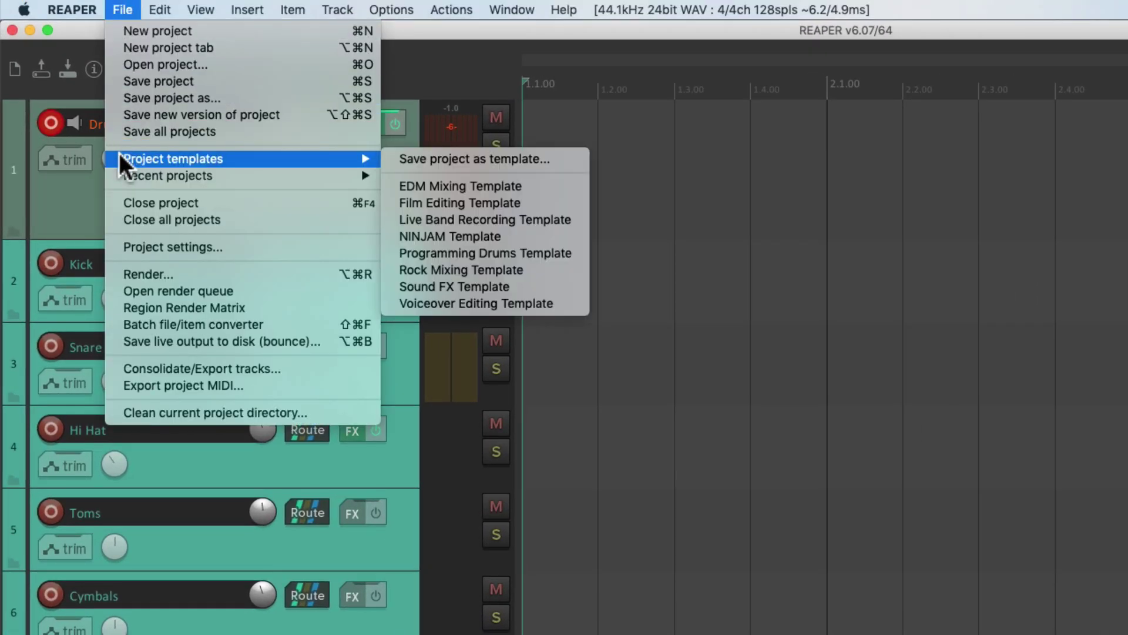
left_click(563, 298)
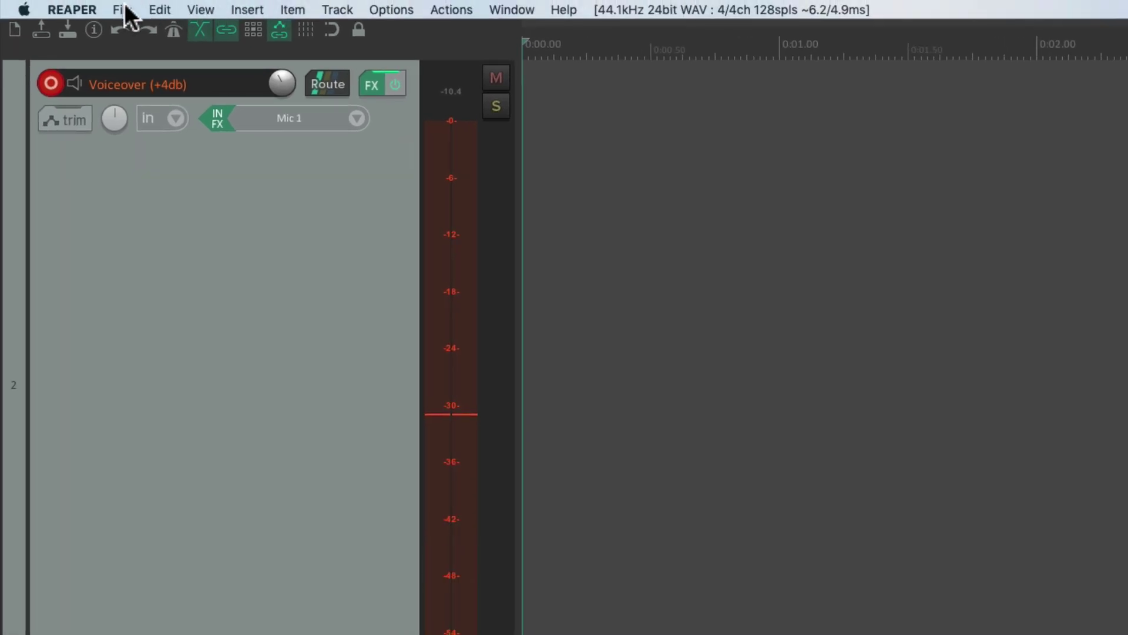
Create a new empty project and add four unnamed tracks, numbered 1 to 4
left_click(120, 9)
left_click(119, 29)
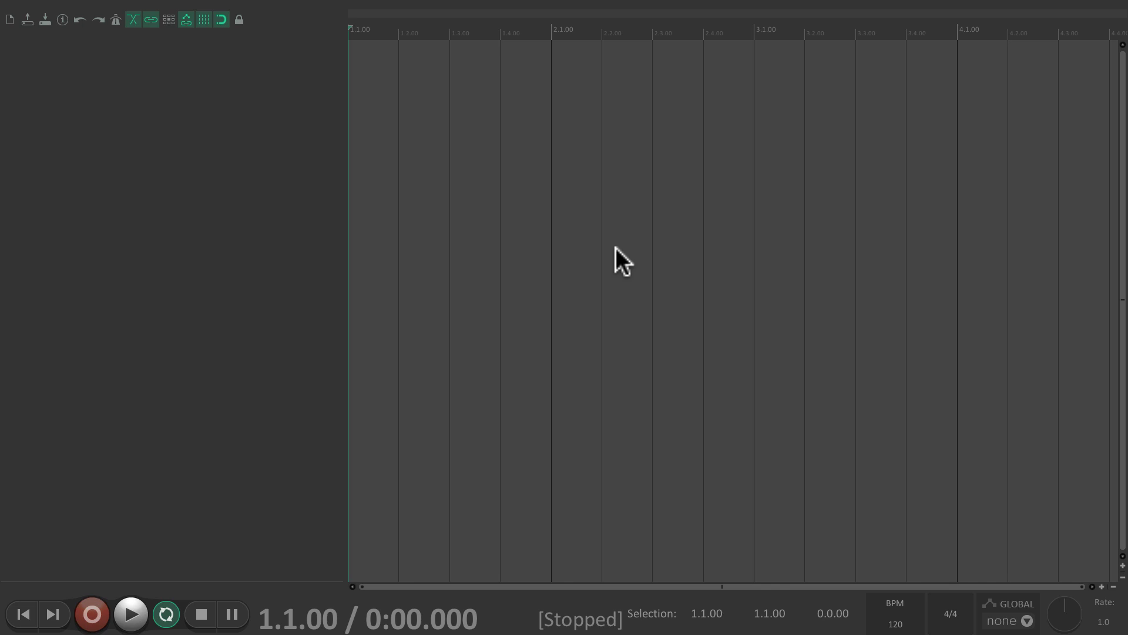
double_click(290, 145)
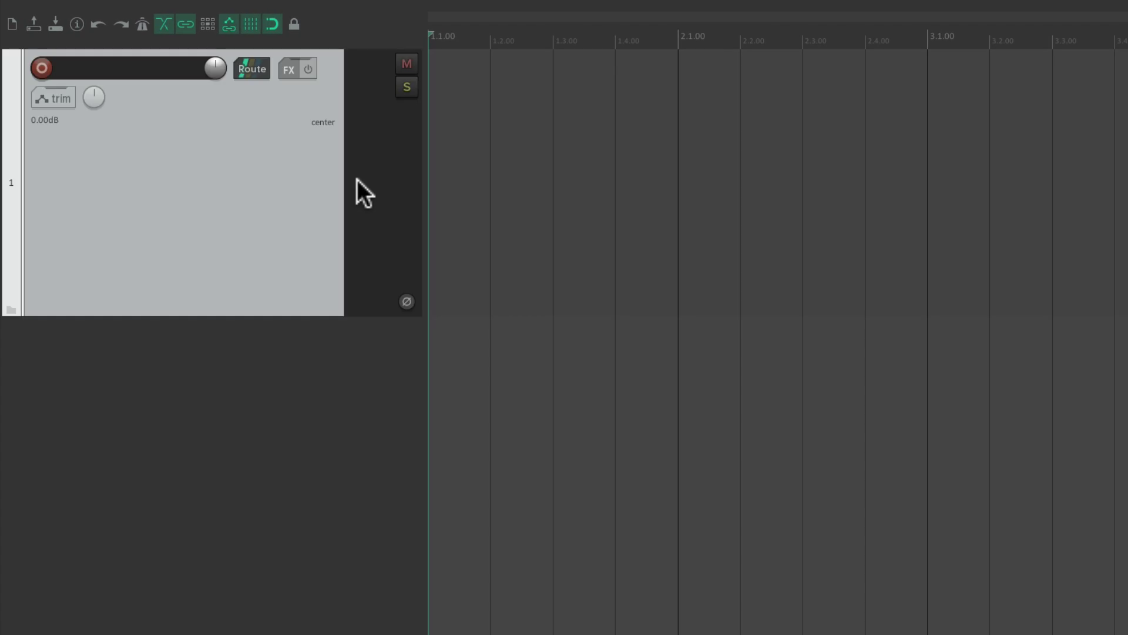
double_click(306, 376)
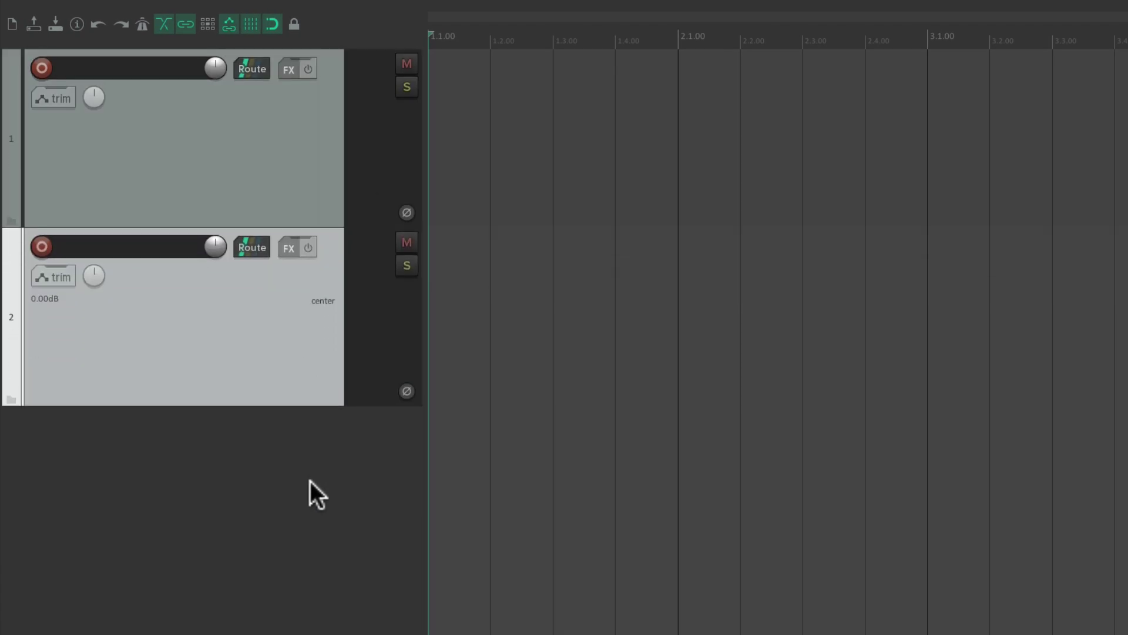
double_click(310, 481)
double_click(326, 582)
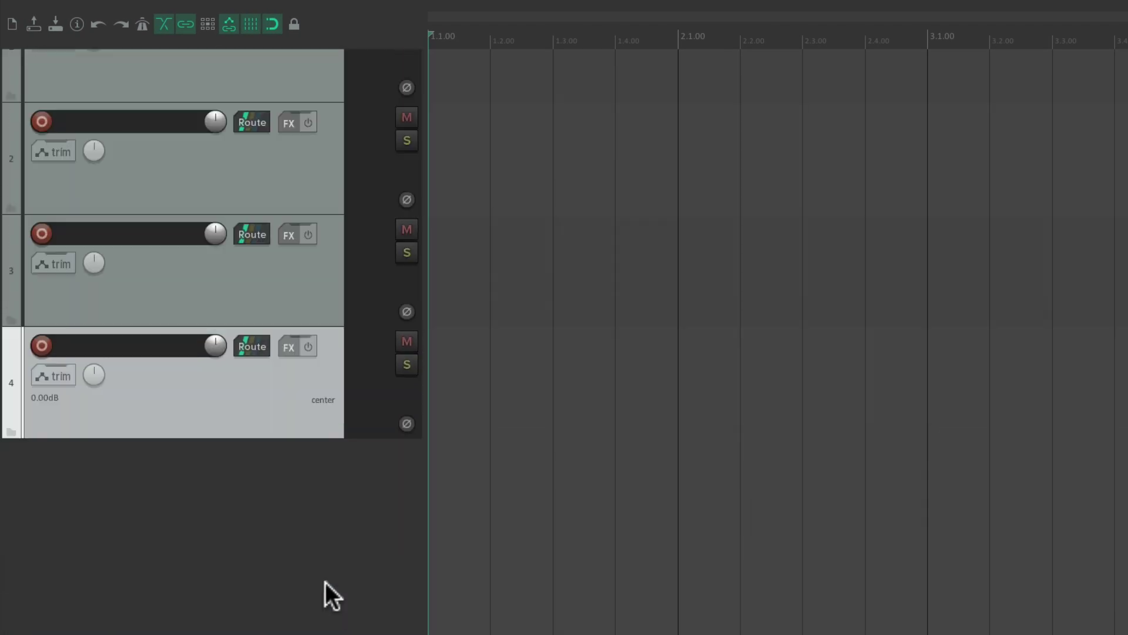
left_click(128, 11)
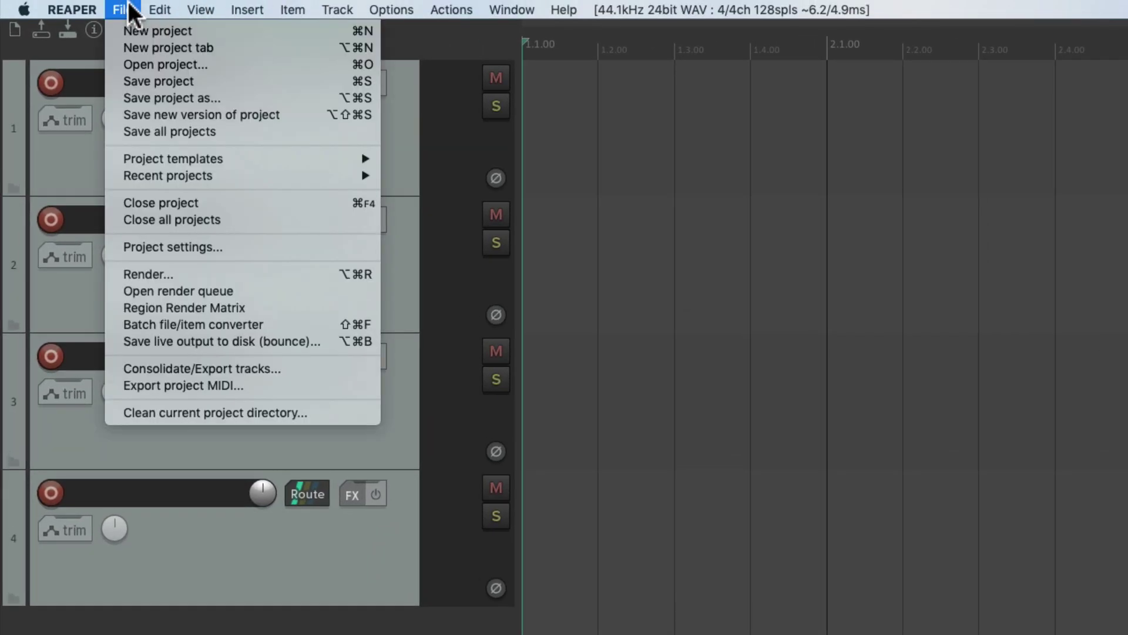
left_click(107, 246)
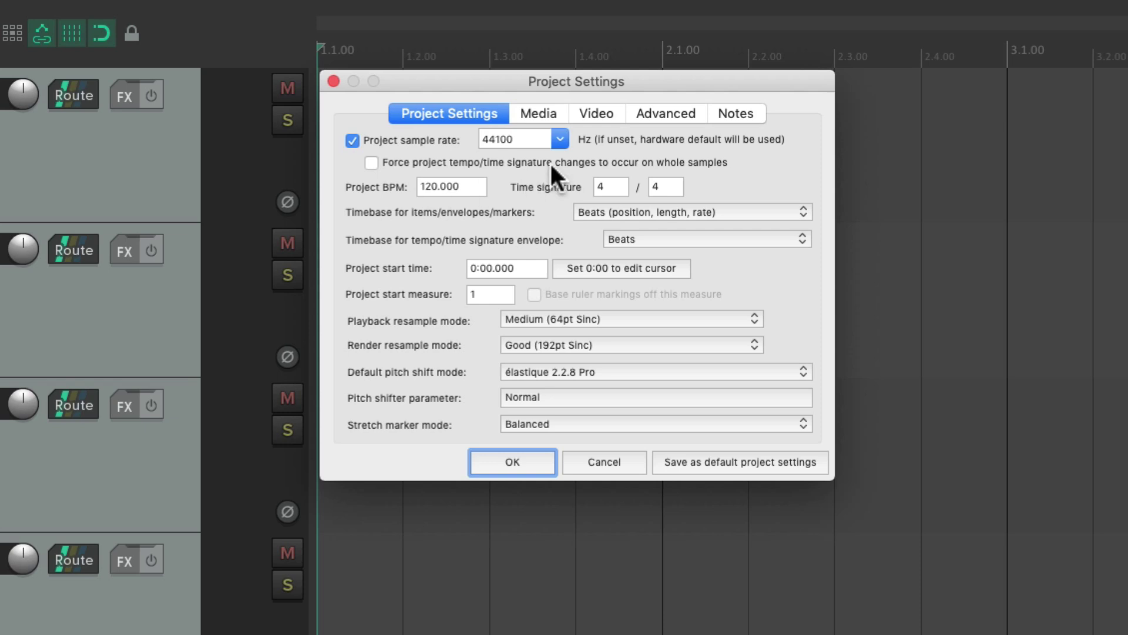
left_click(546, 105)
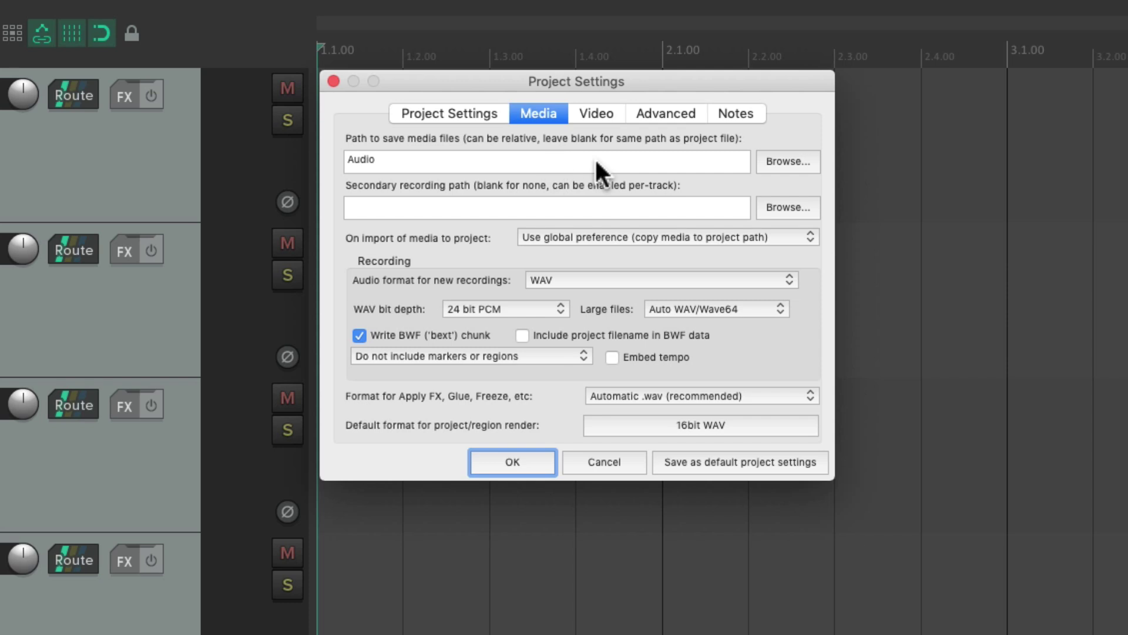
left_click(656, 115)
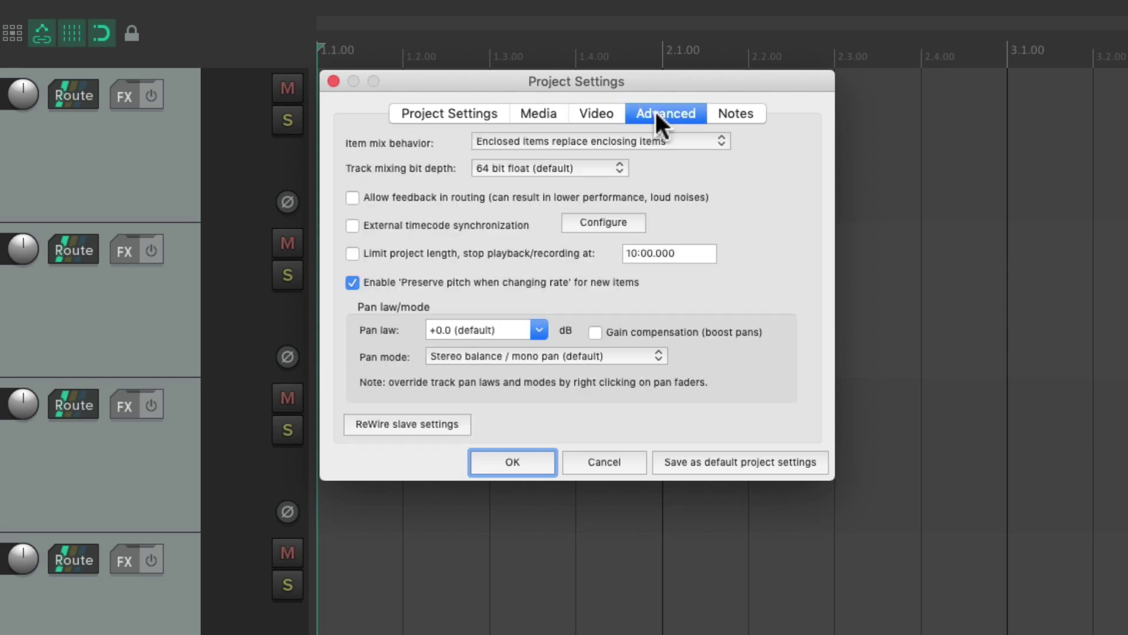
left_click(513, 447)
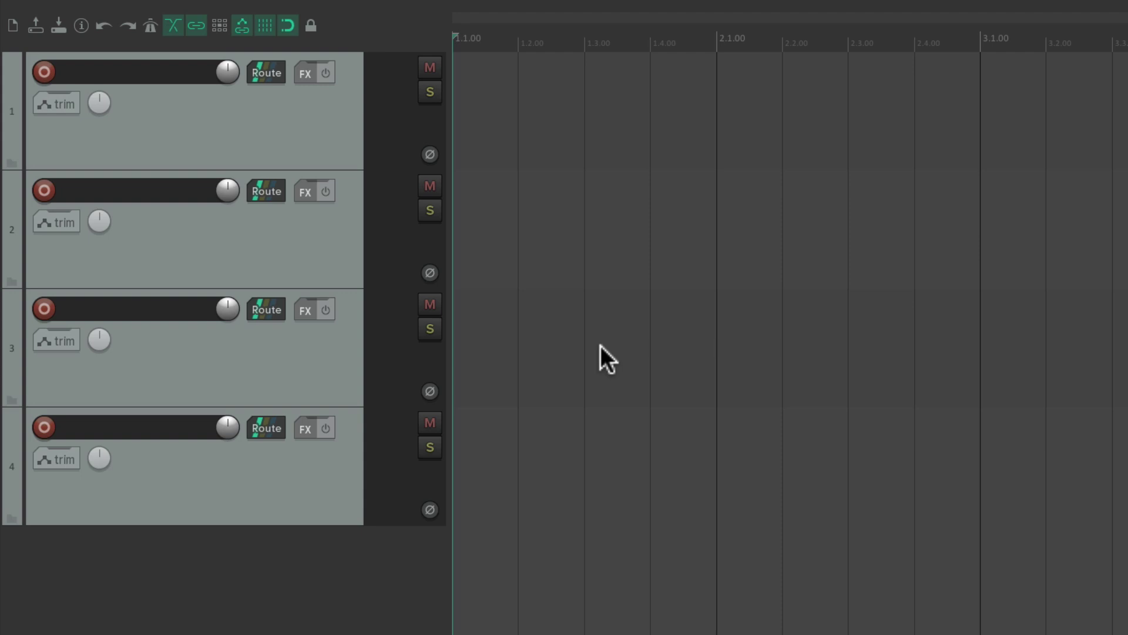
Store the blank four-track project as the template 'New Project Template'
left_click(110, 7)
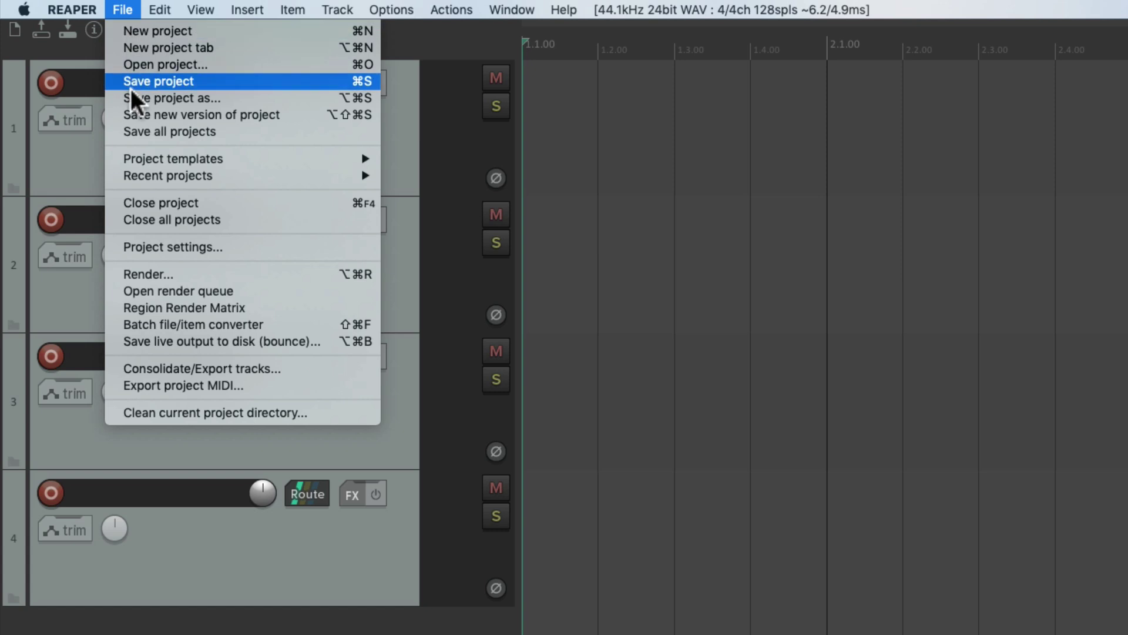
mouse_move(114, 155)
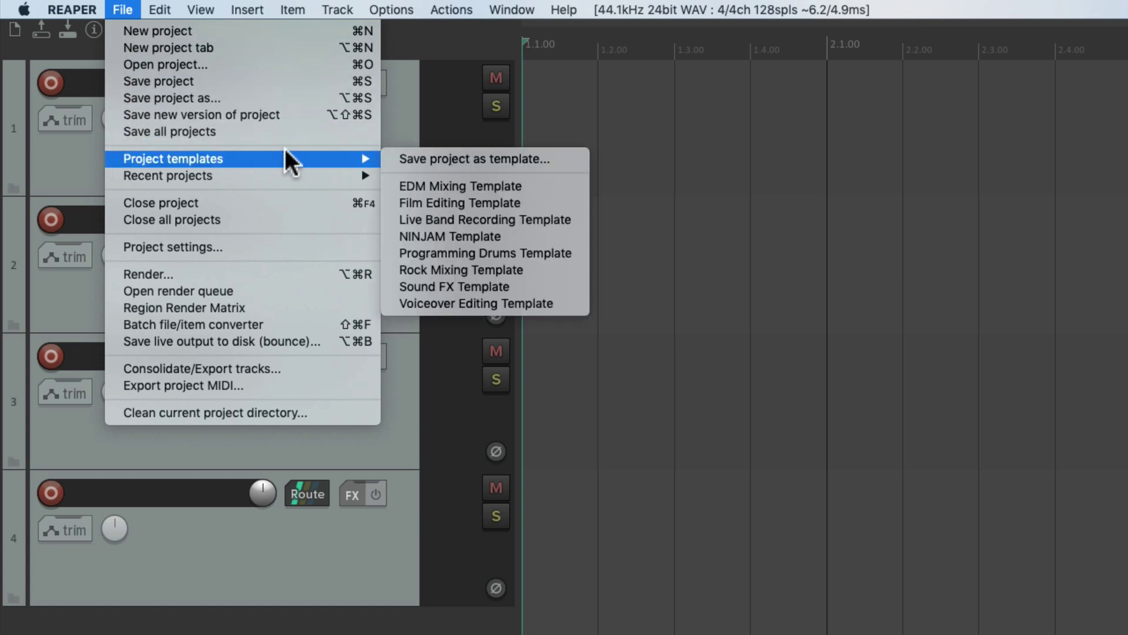
left_click(387, 158)
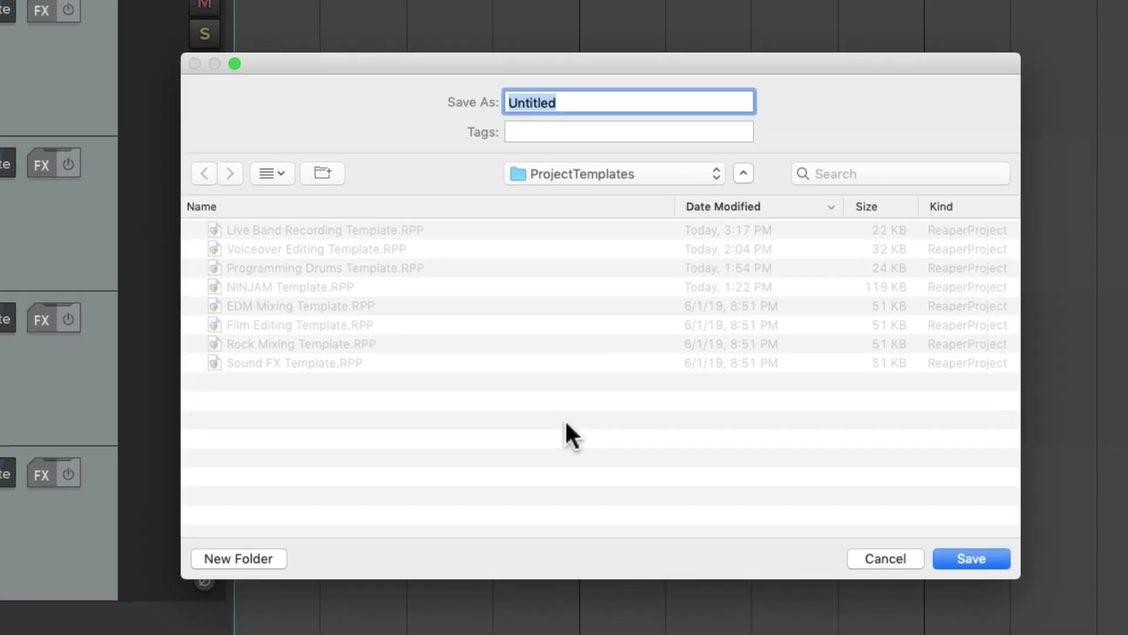
type("New Project Templa")
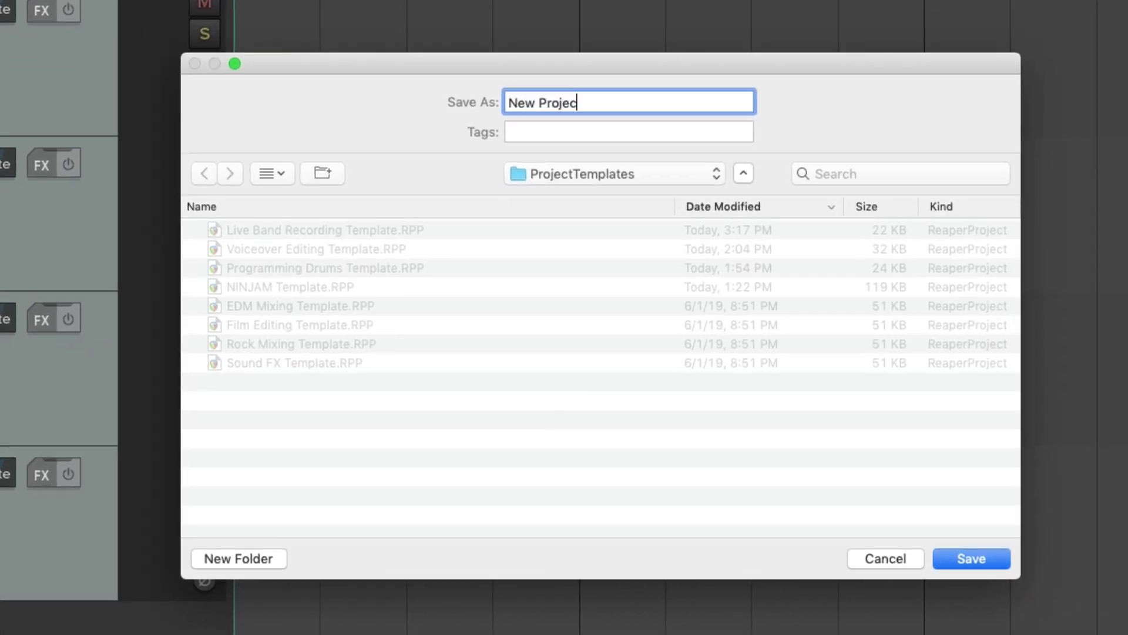
type("te")
key("Return")
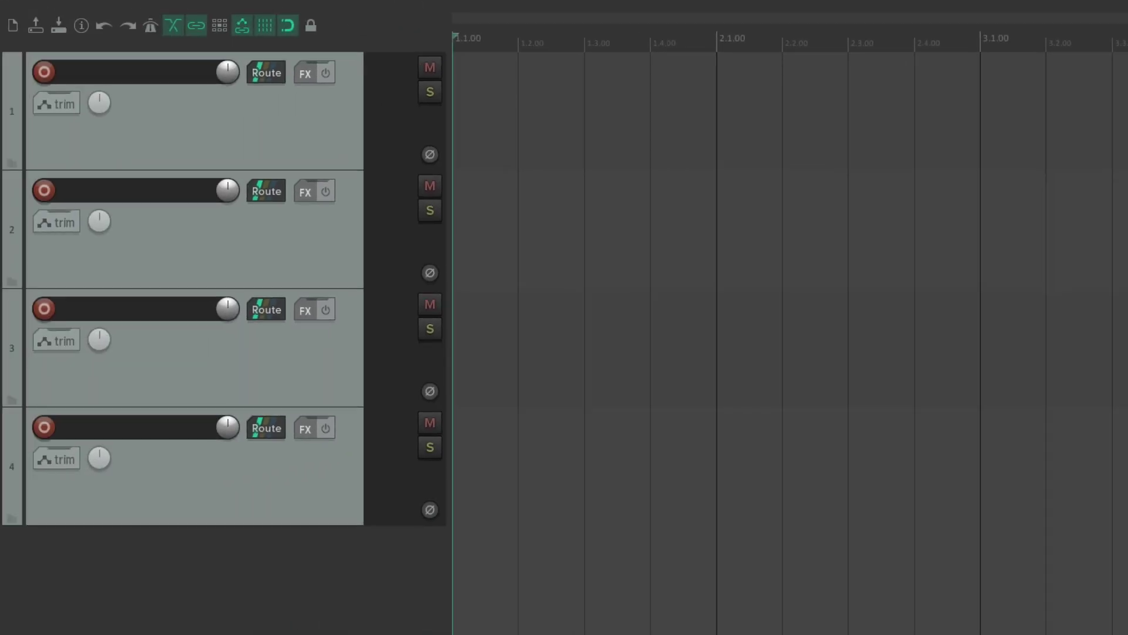
In Preferences > Project, choose New Project Template.RPP as the new-project template and confirm with OK
left_click(342, 9)
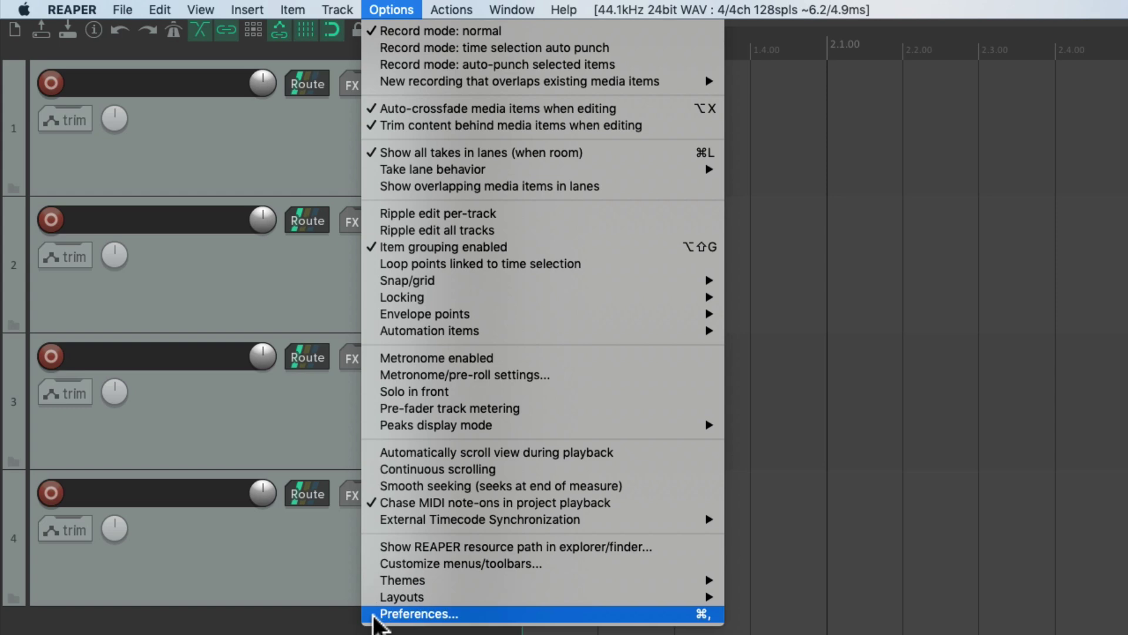
left_click(376, 614)
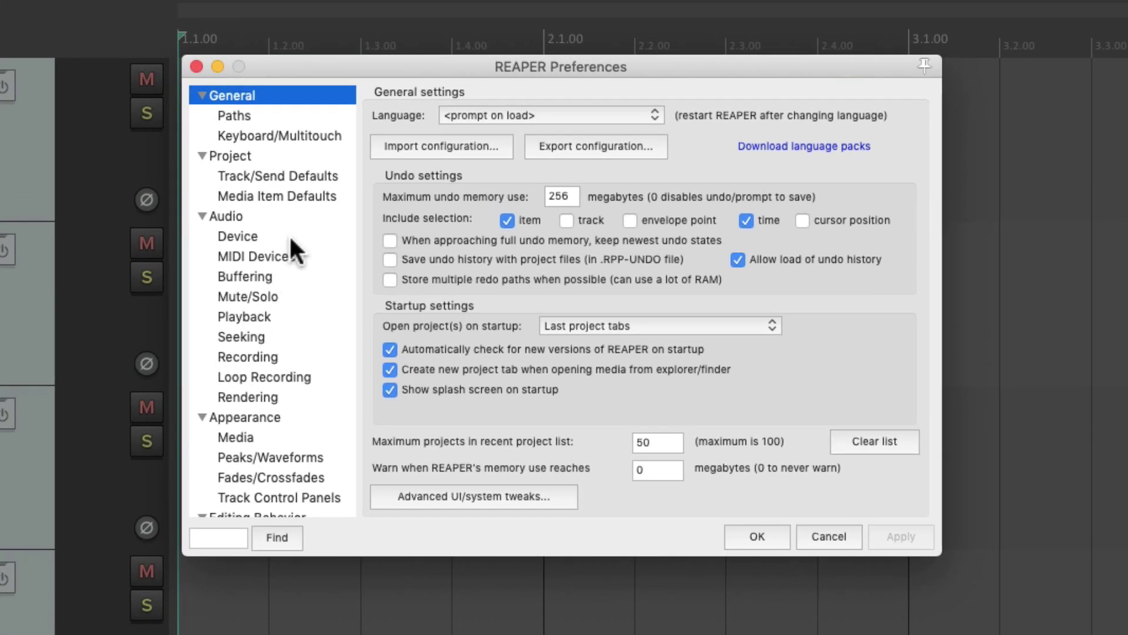
left_click(294, 155)
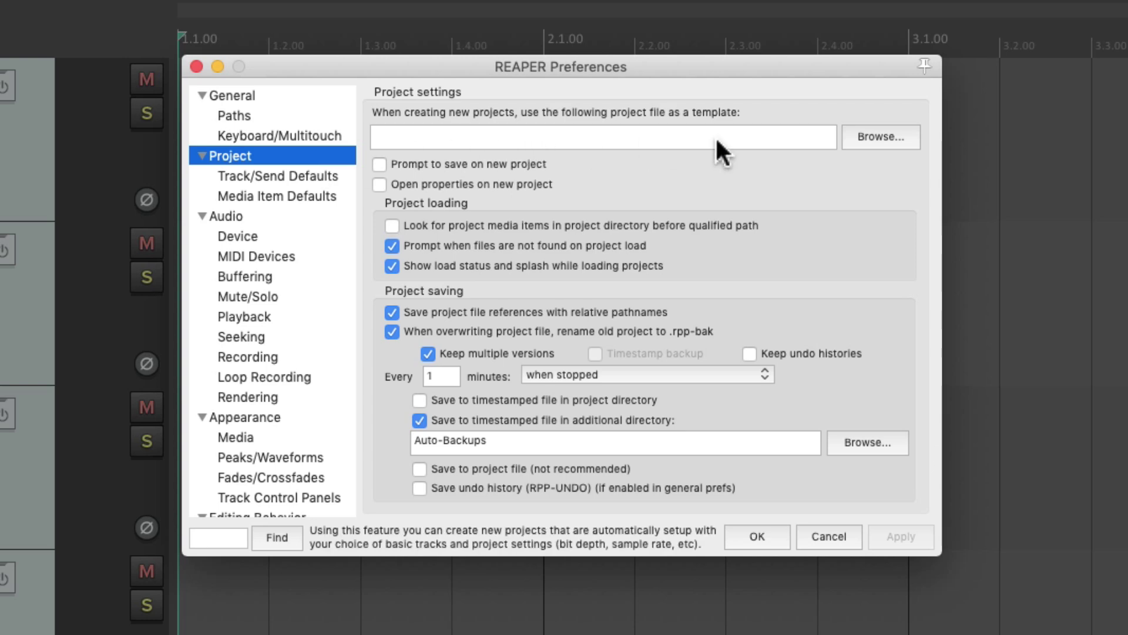
left_click(853, 141)
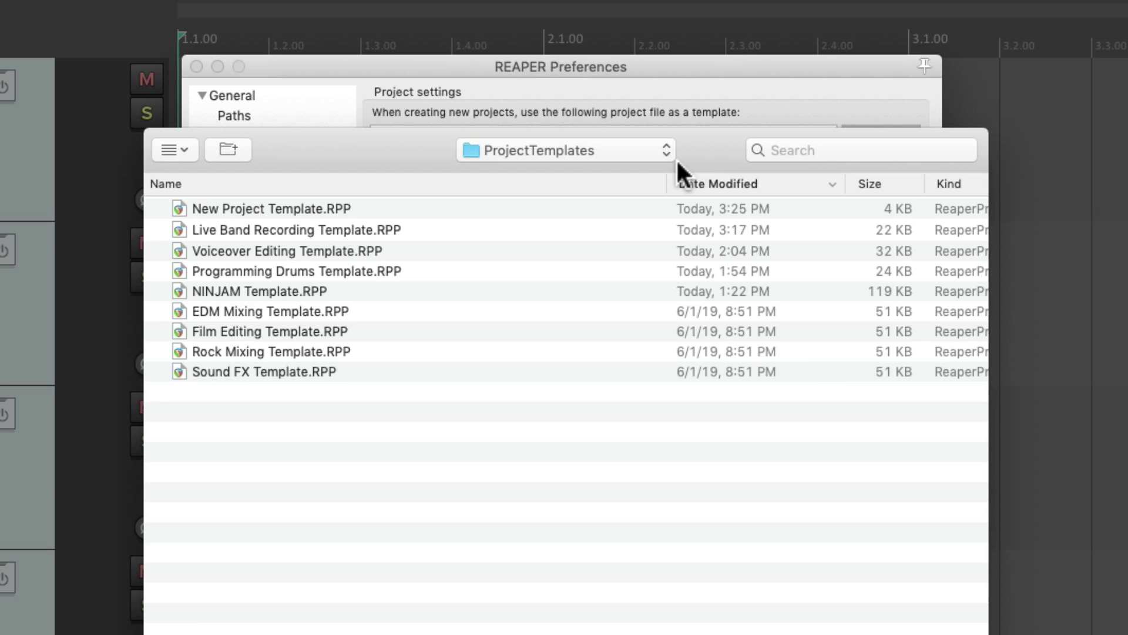
left_click(450, 203)
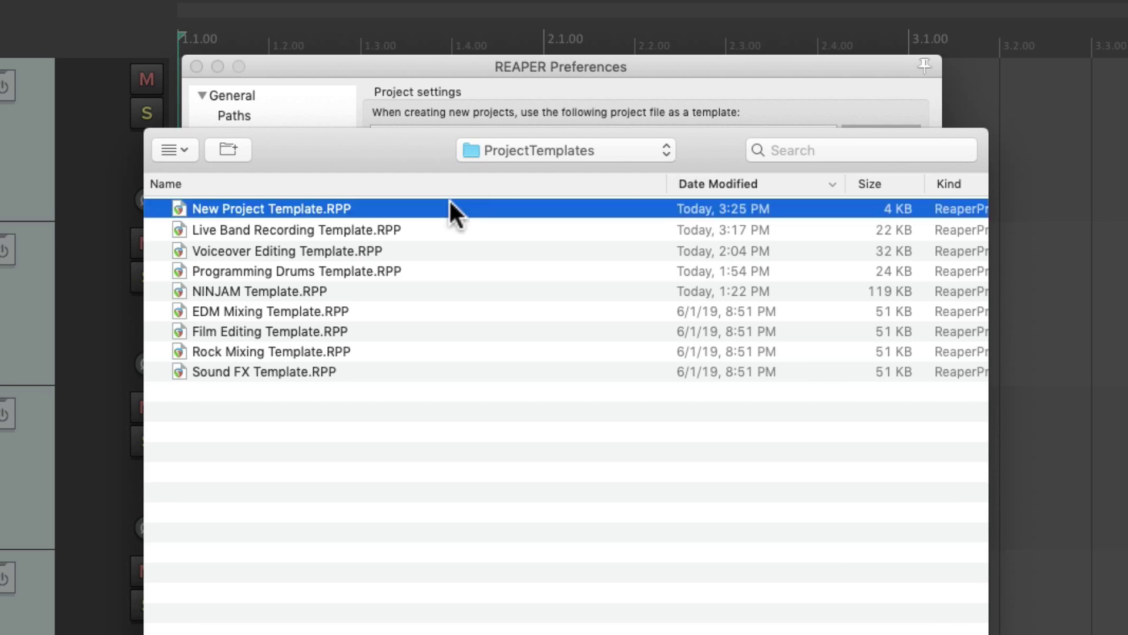
double_click(450, 203)
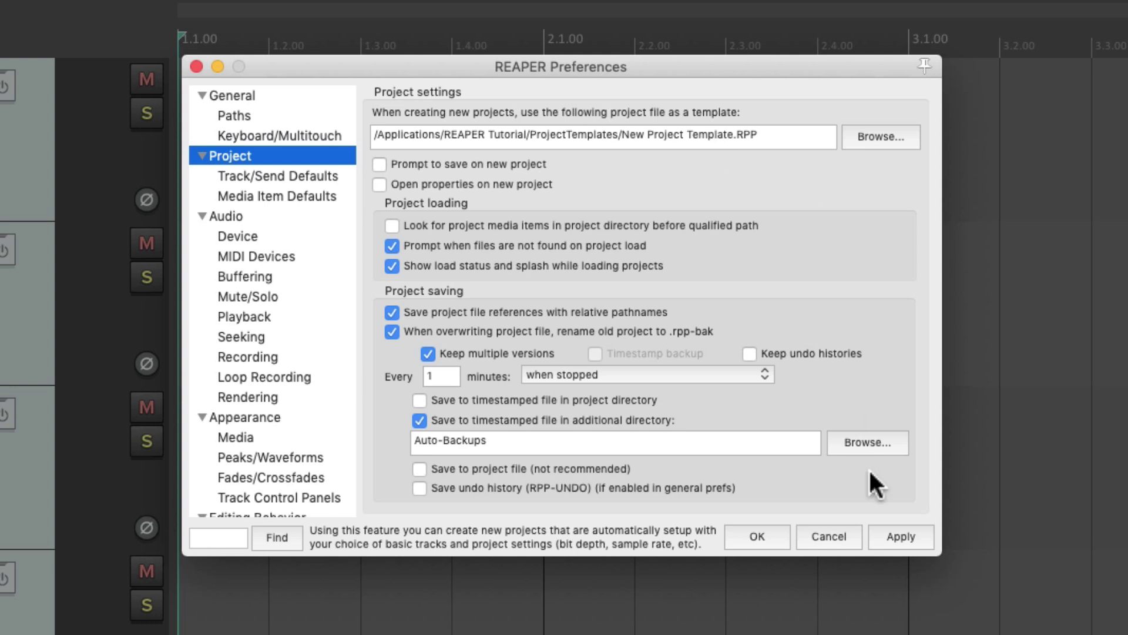
left_click(764, 537)
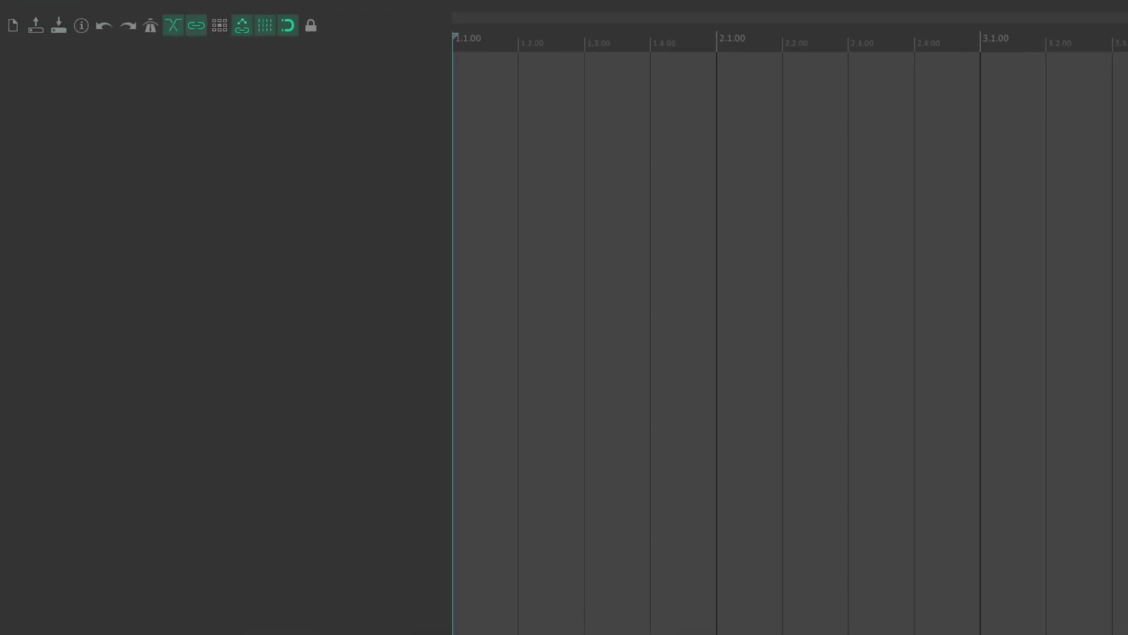
Create a new project and confirm it opens with four blank tracks numbered 1 to 4
left_click(126, 8)
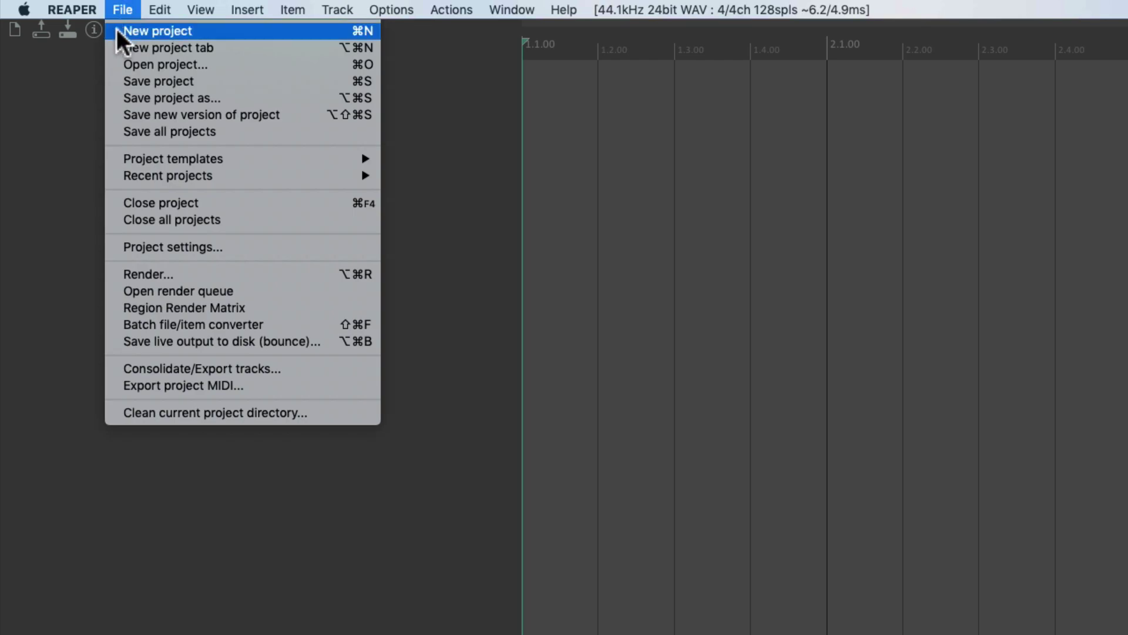
left_click(119, 32)
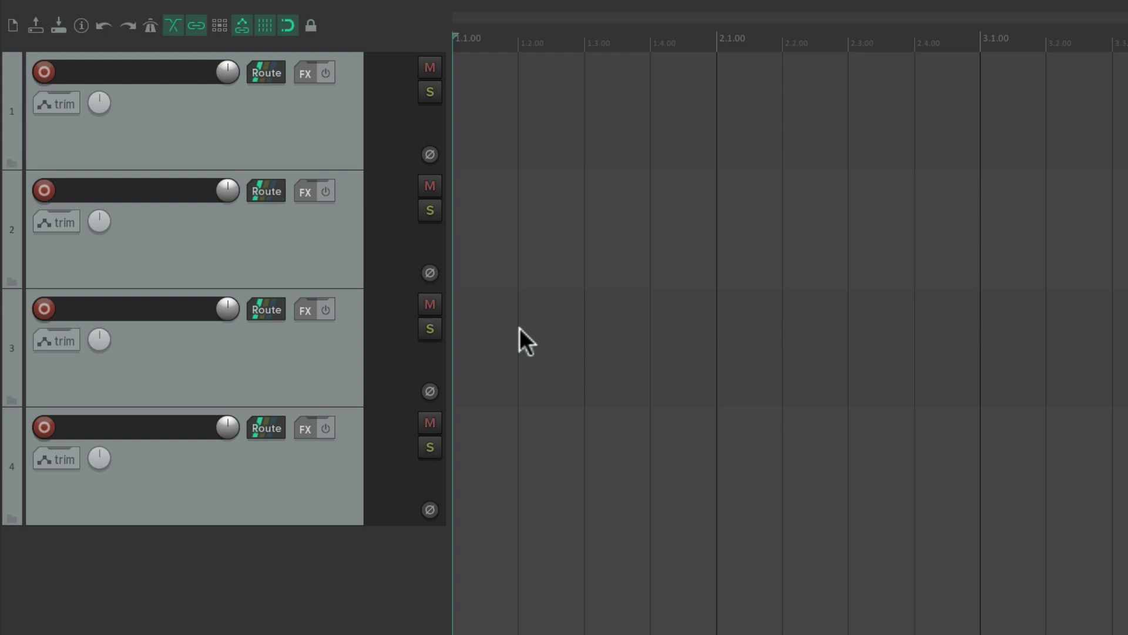
left_click(119, 9)
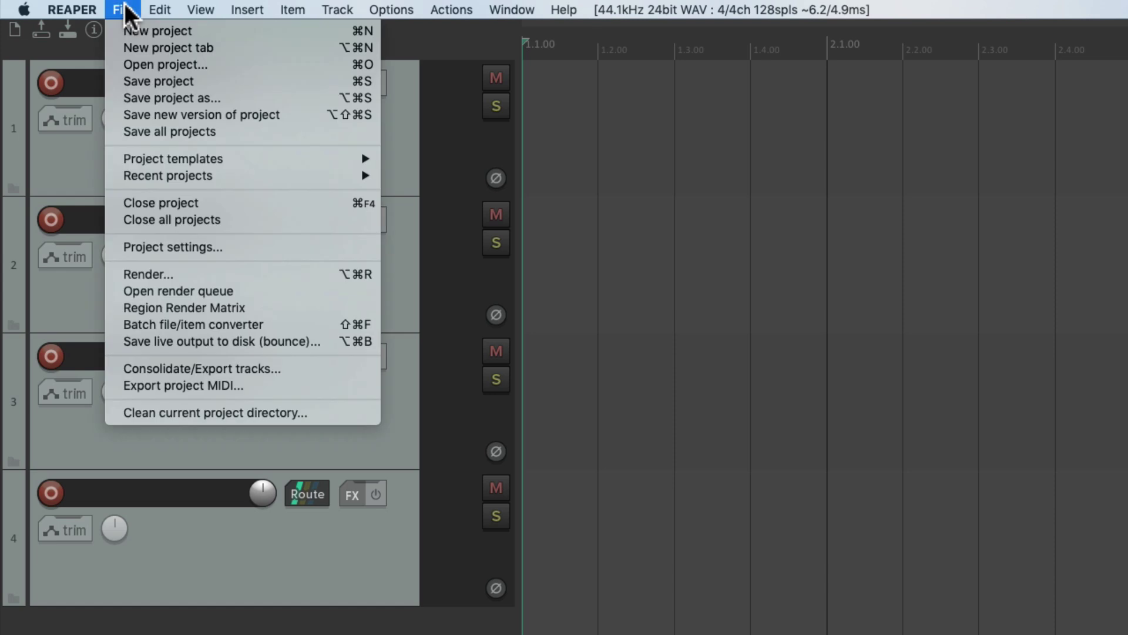
Create another new project, which again starts with the four default-template tracks
left_click(115, 33)
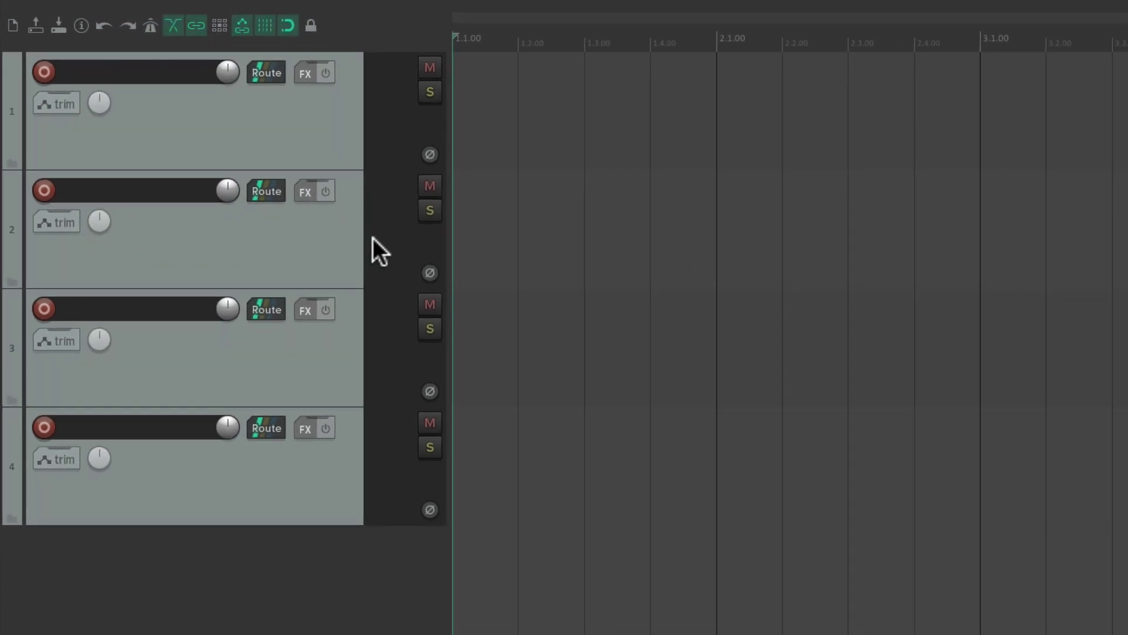